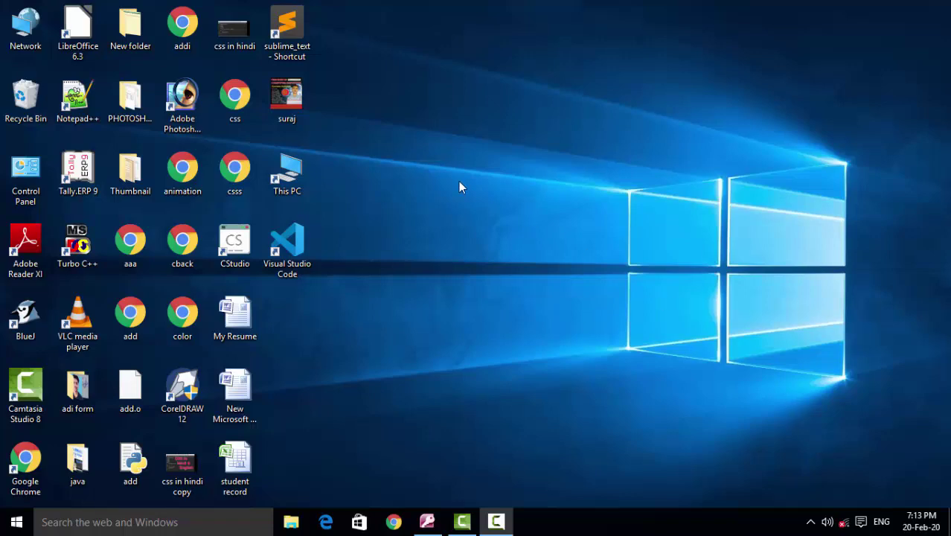
- Refresh the desktop several times from its right-click menu
right_click(461, 183)
right_click(496, 221)
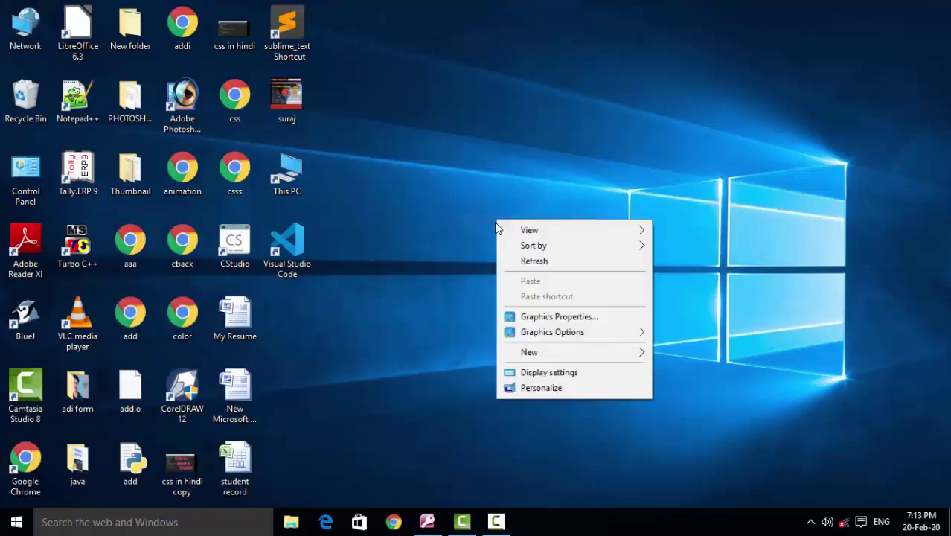
right_click(516, 255)
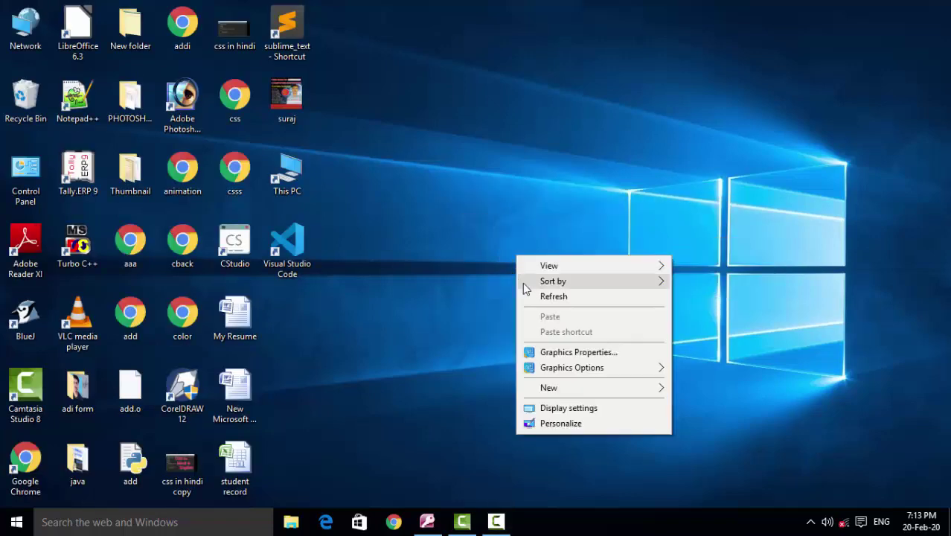
click(527, 298)
right_click(532, 294)
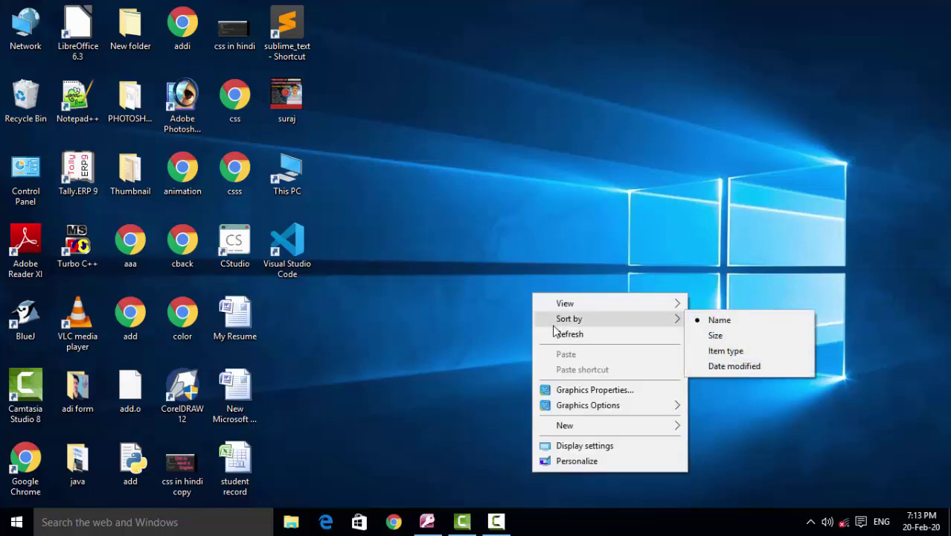
click(556, 333)
right_click(499, 286)
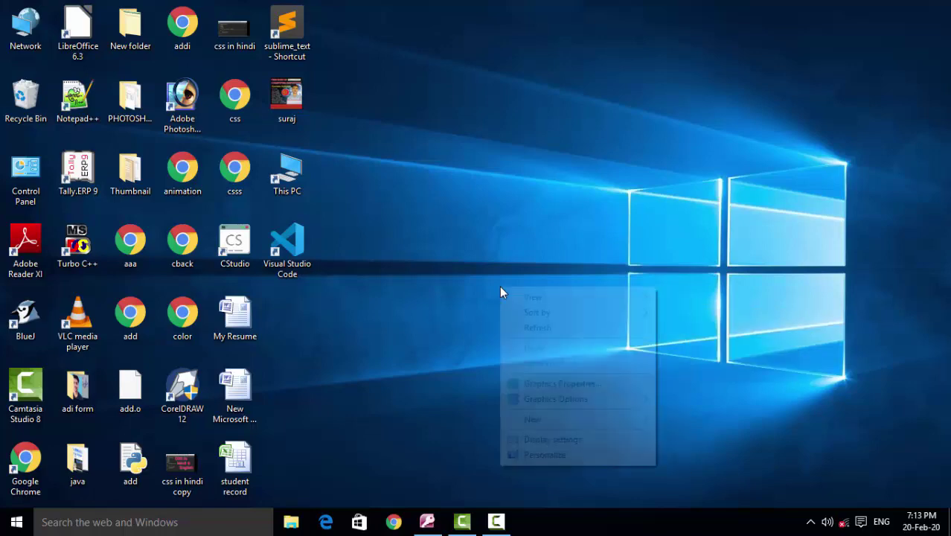
click(525, 326)
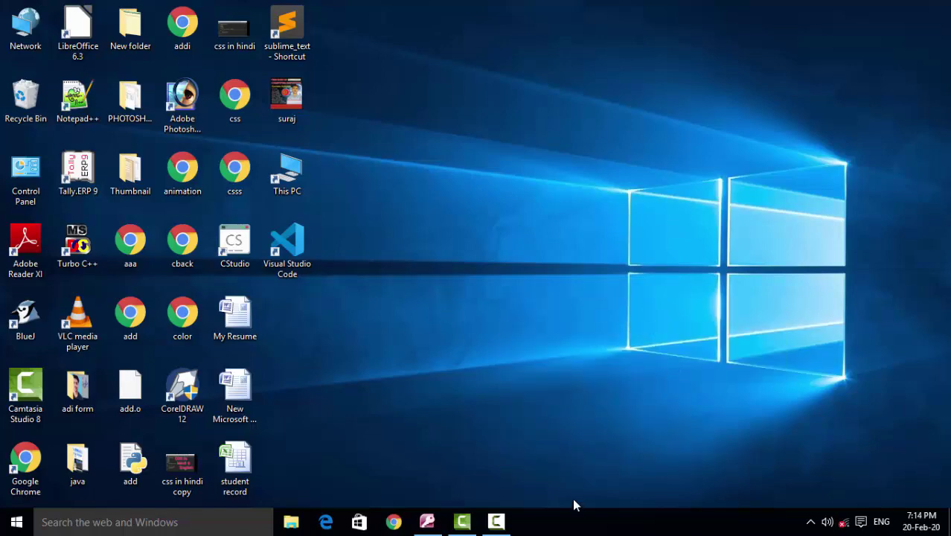
- In Access, create a new blank database named Database97
click(430, 520)
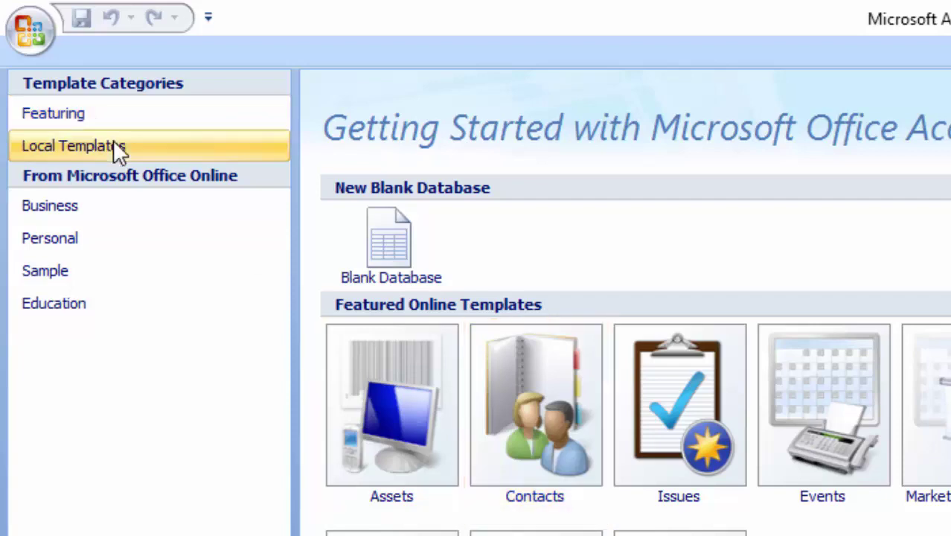
click(334, 250)
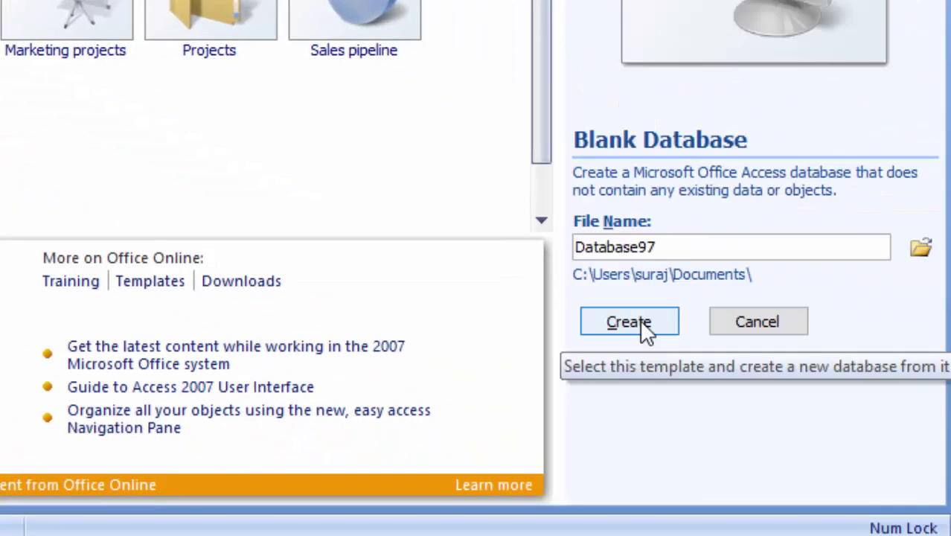
click(639, 320)
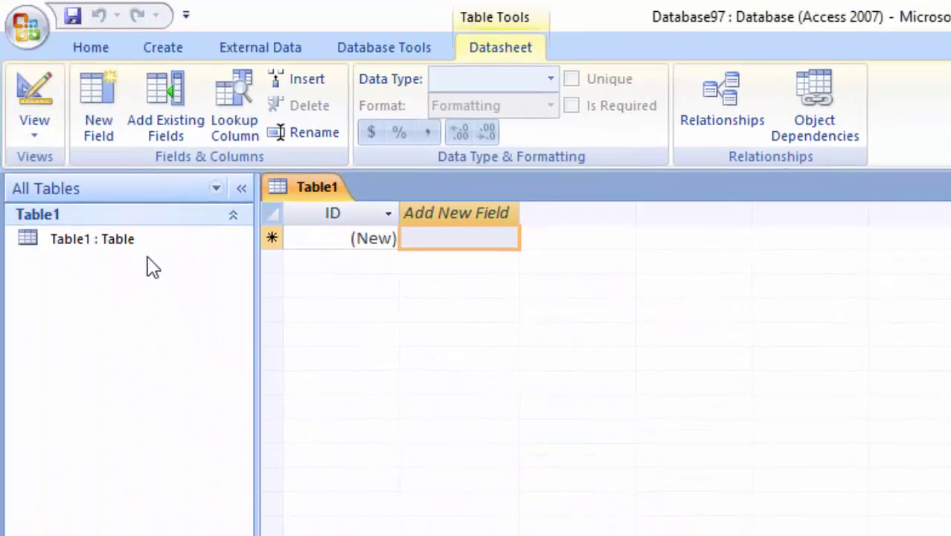
- Start a new Query Design, Query1, closing Show Table without adding any tables
click(177, 50)
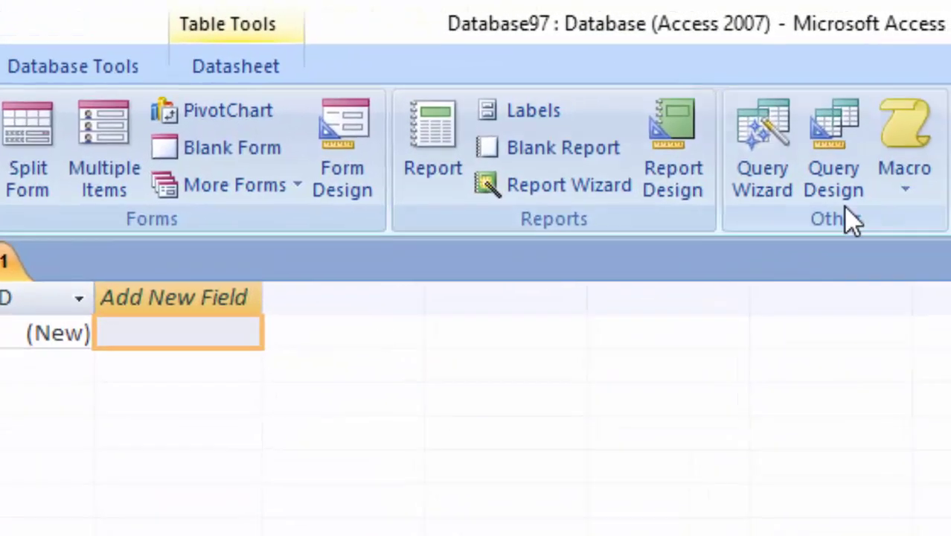
click(835, 179)
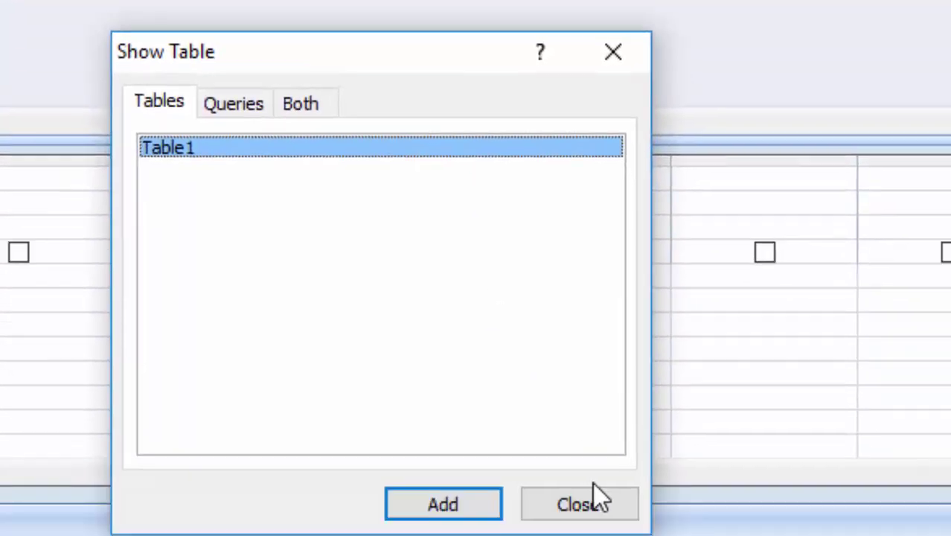
click(591, 506)
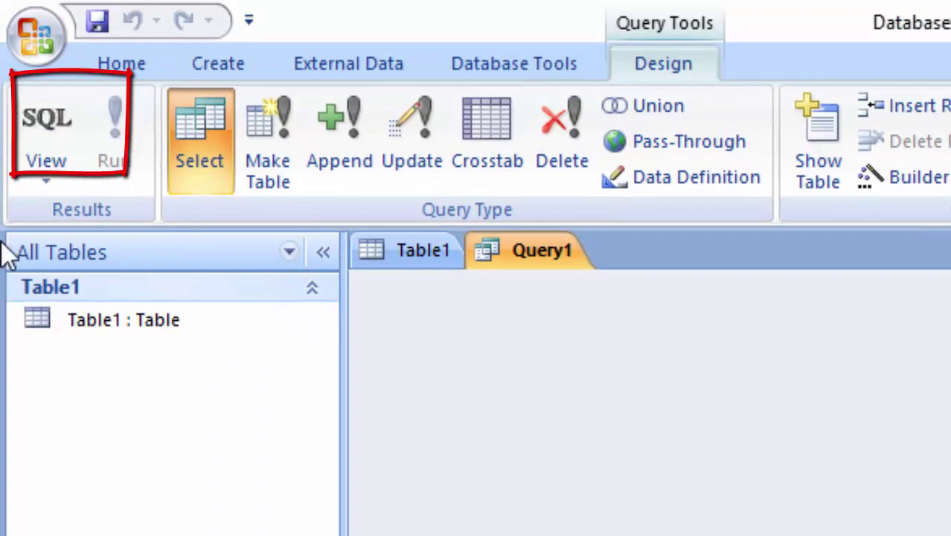
- Switch Query1 to SQL view and start deleting the default SELECT; text
click(40, 125)
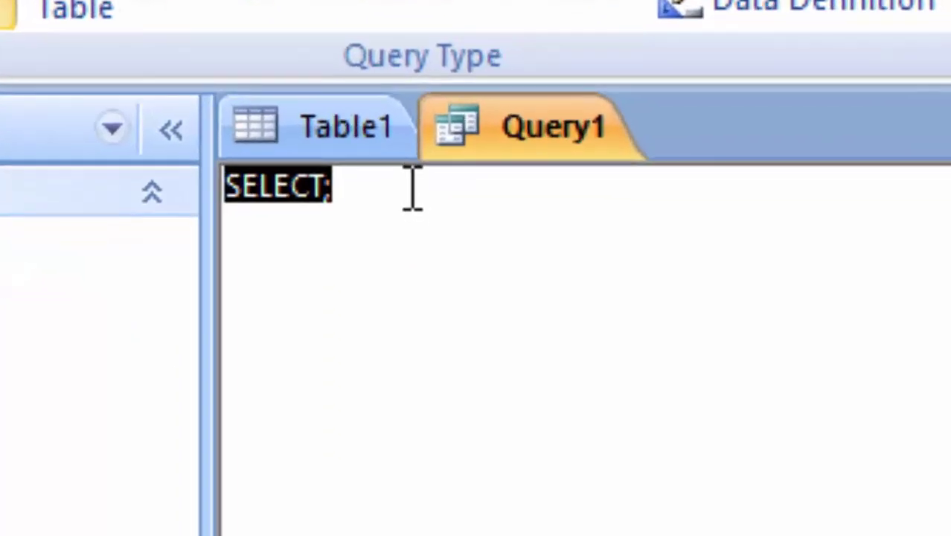
click(413, 184)
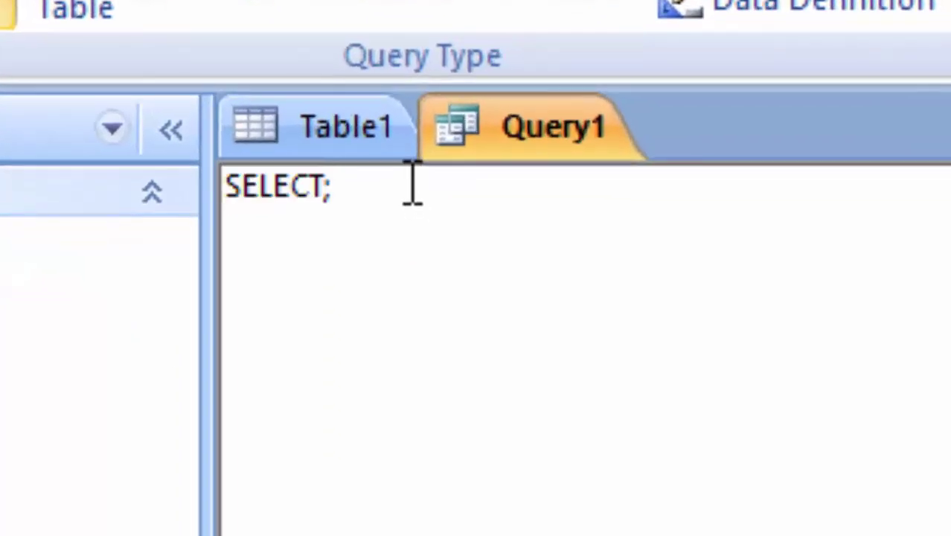
key(BackSpace)
key(BackSpace)
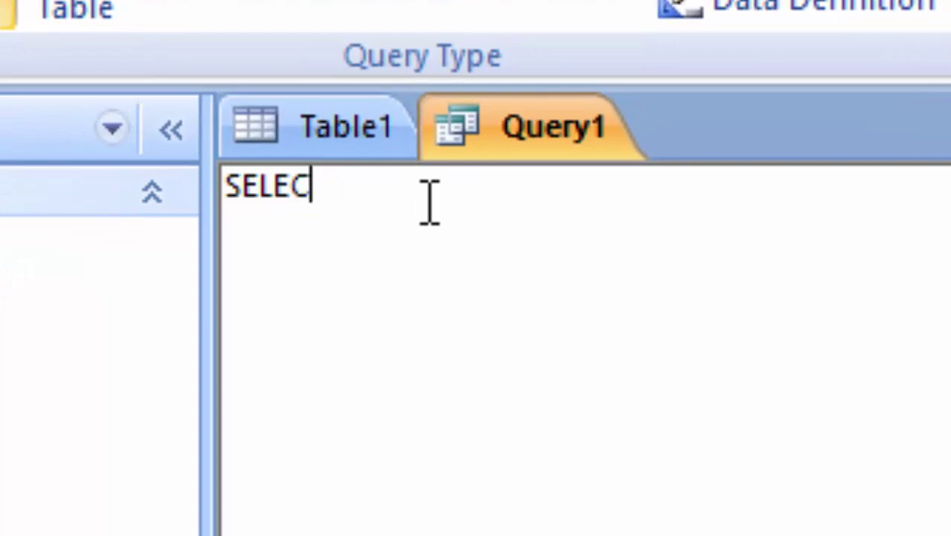
key(BackSpace)
key(BackSpace)
key(BackSpace)
key(BackSpace)
key(BackSpace)
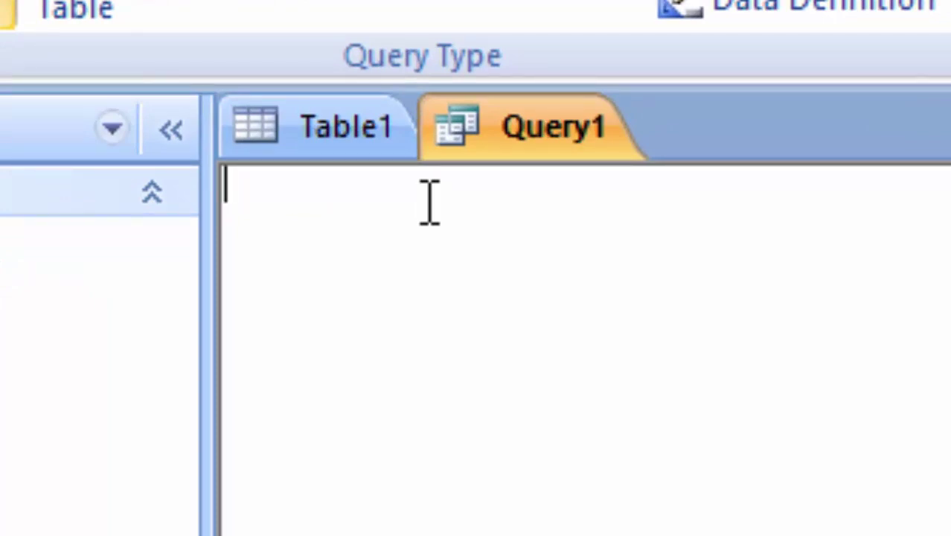
- Write 'Create Table Student' with an opening parenthesis on the following line
text(Crea)
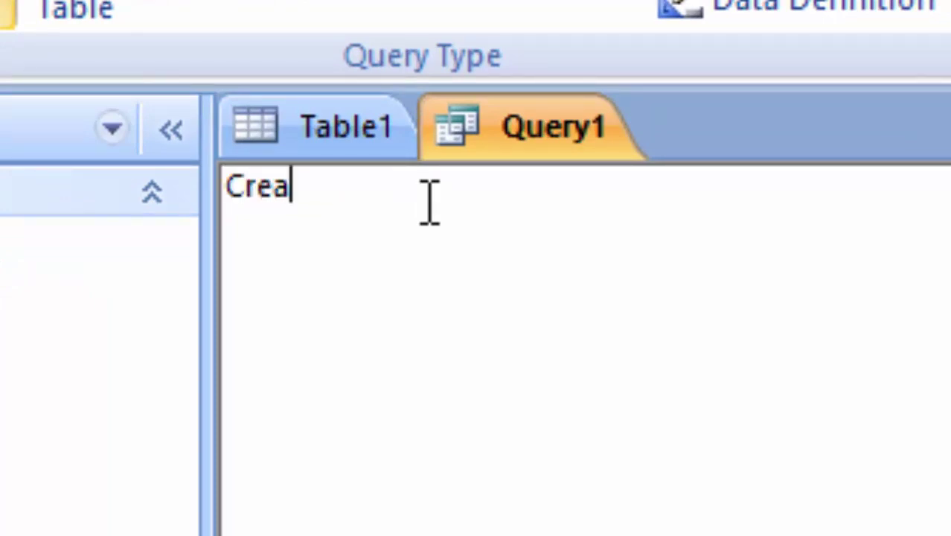
text(te)
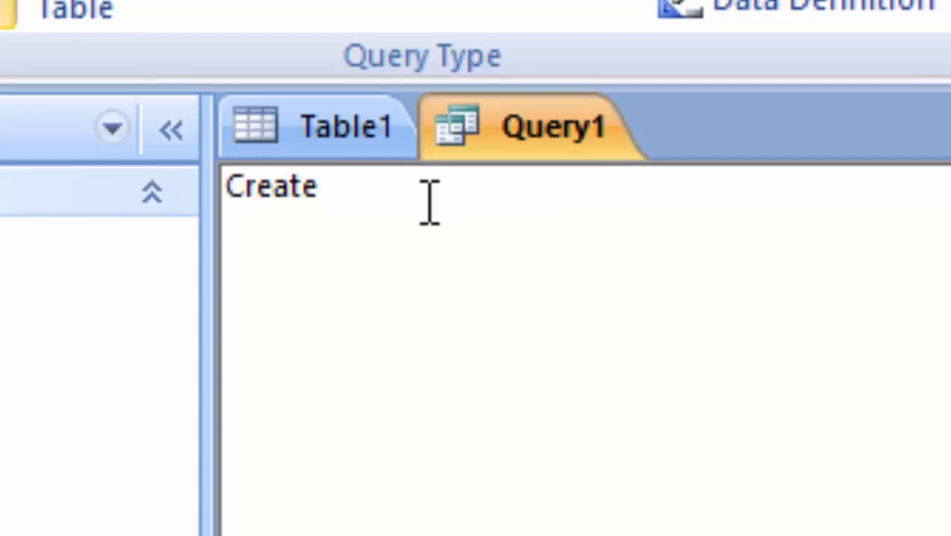
text( Tabl)
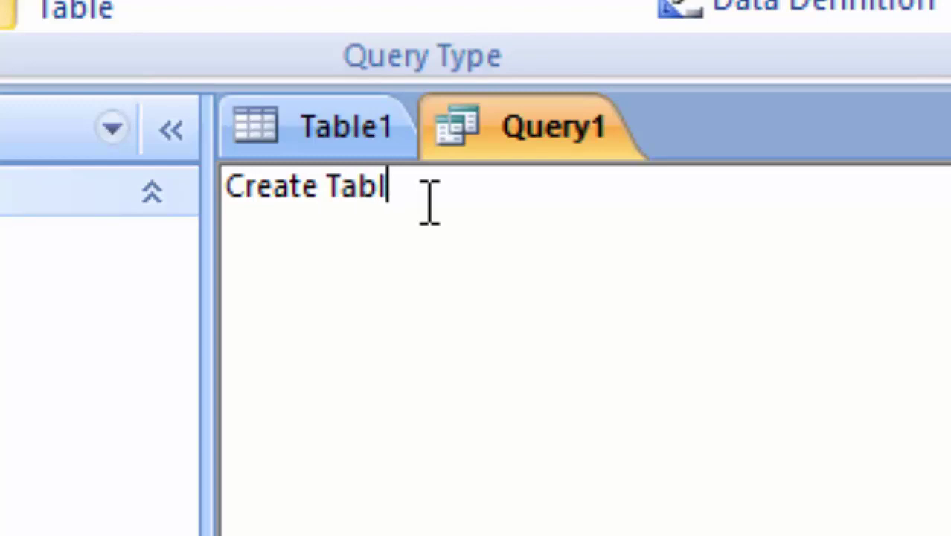
text(e)
text(S)
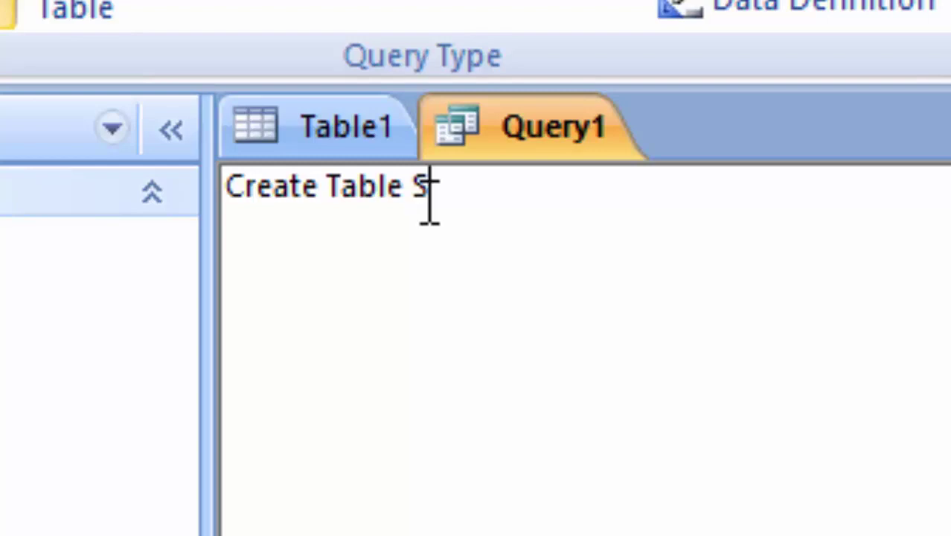
text(tude)
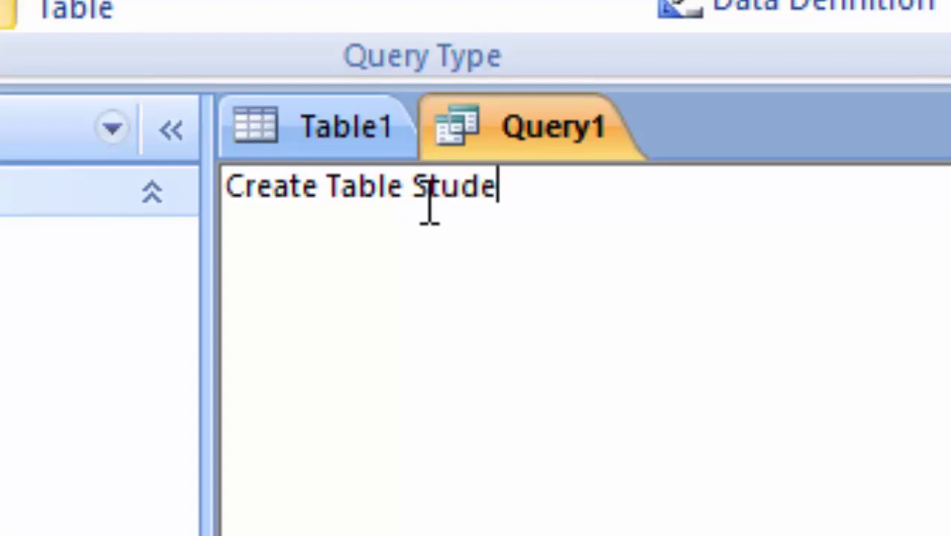
text(nt)
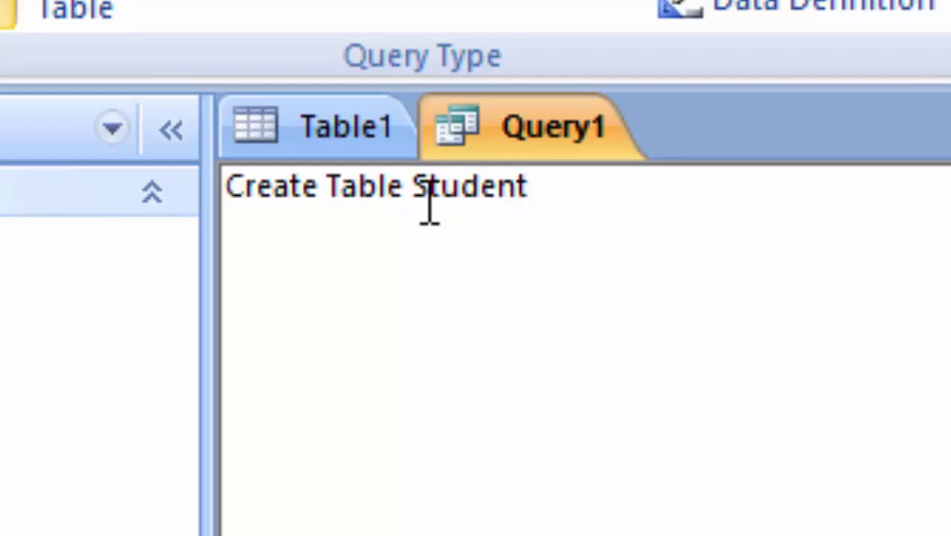
key(Return)
text(()
key(Return)
text(S)
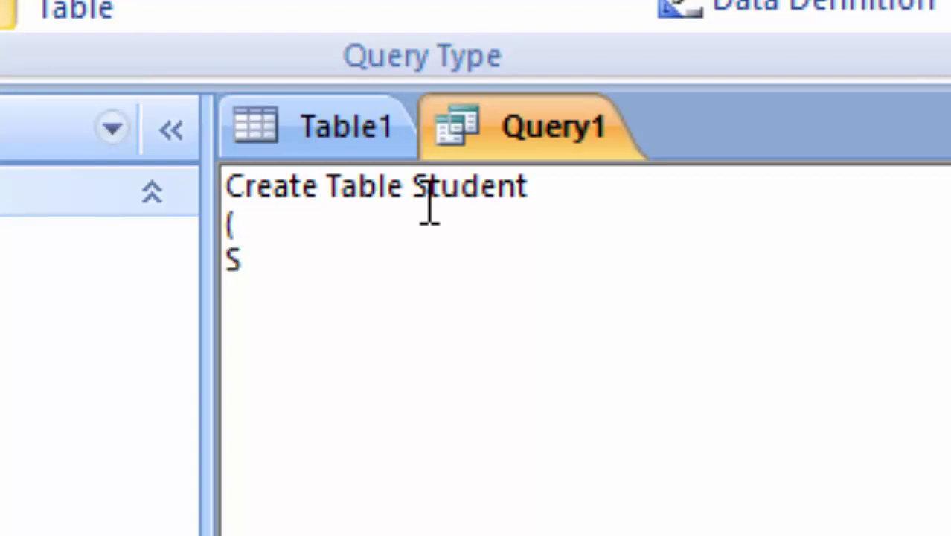
- Add the column 'Roll_number int not null Primary key,' as the first definition
key(BackSpace)
text(R)
text(oll)
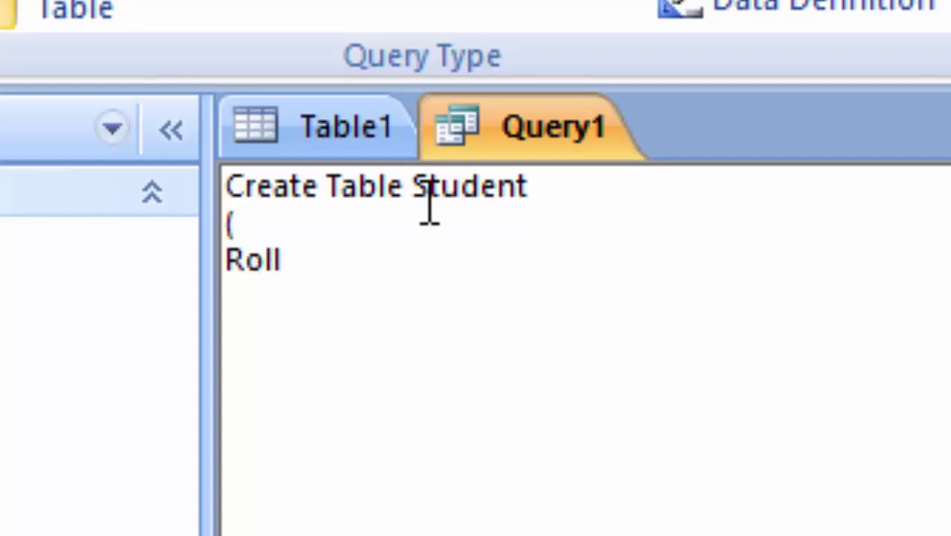
key(BackSpace)
text(_)
text(numb)
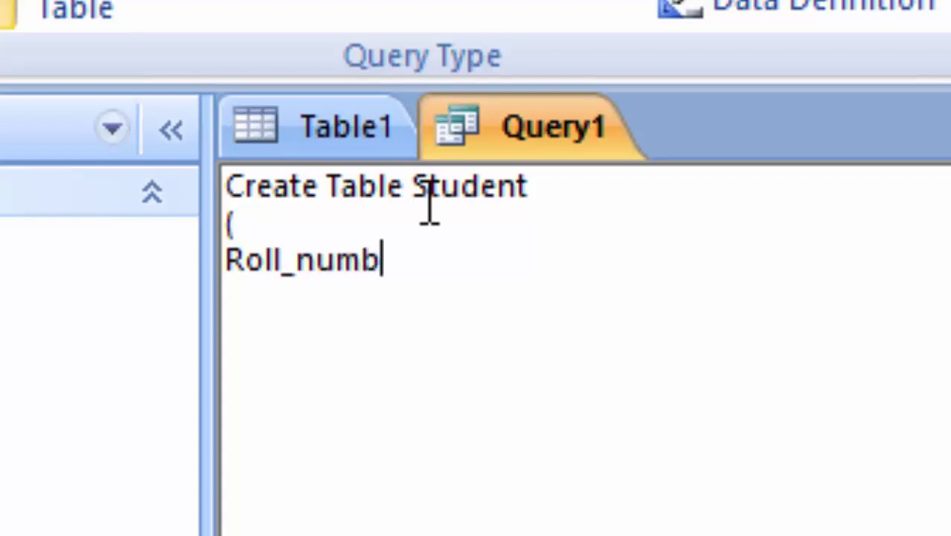
text(er)
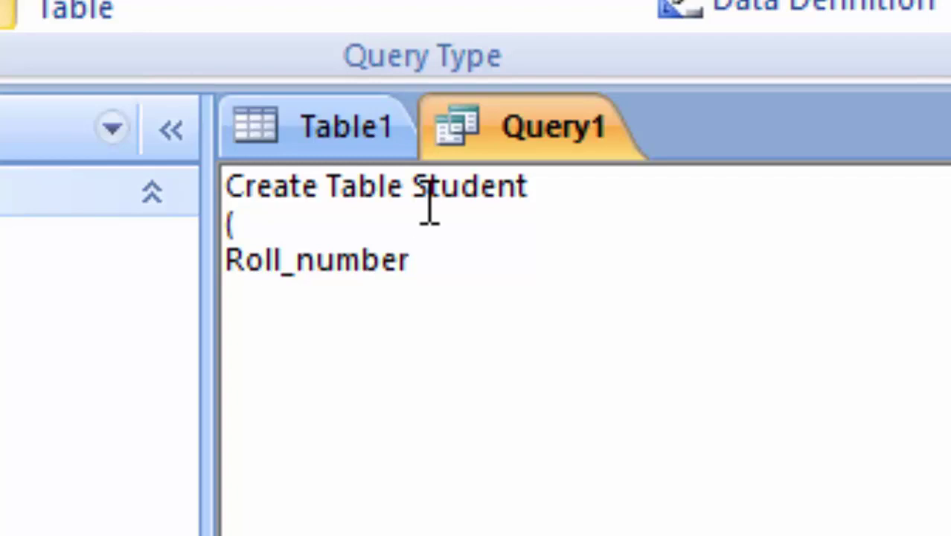
text( int)
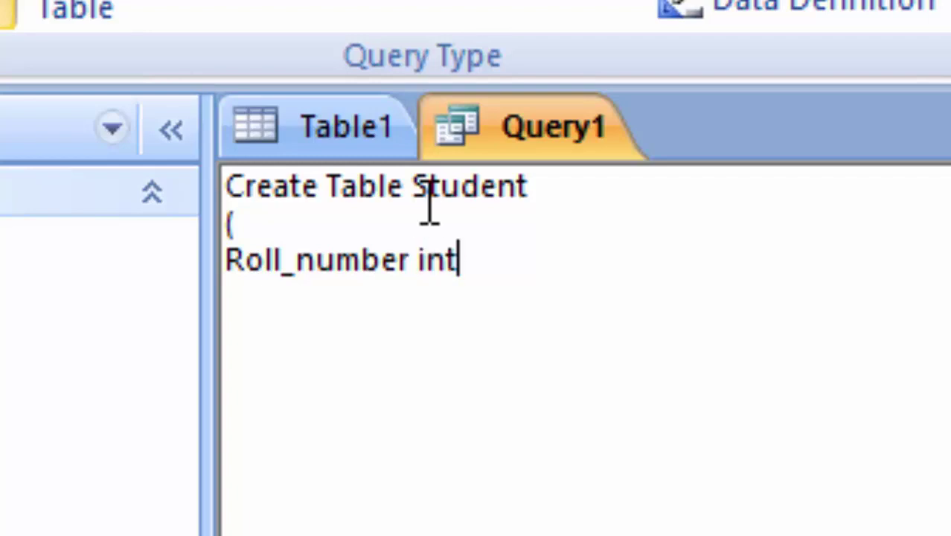
text( n)
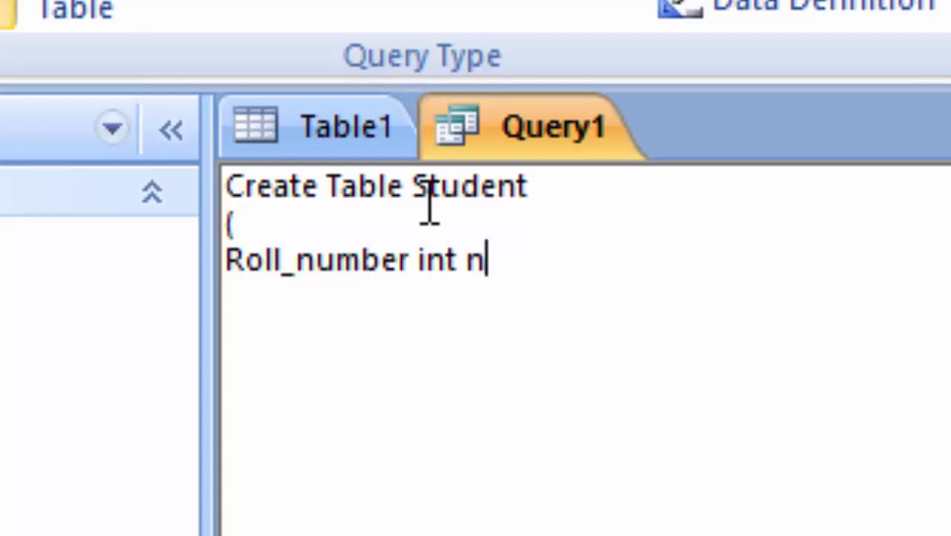
text(ot )
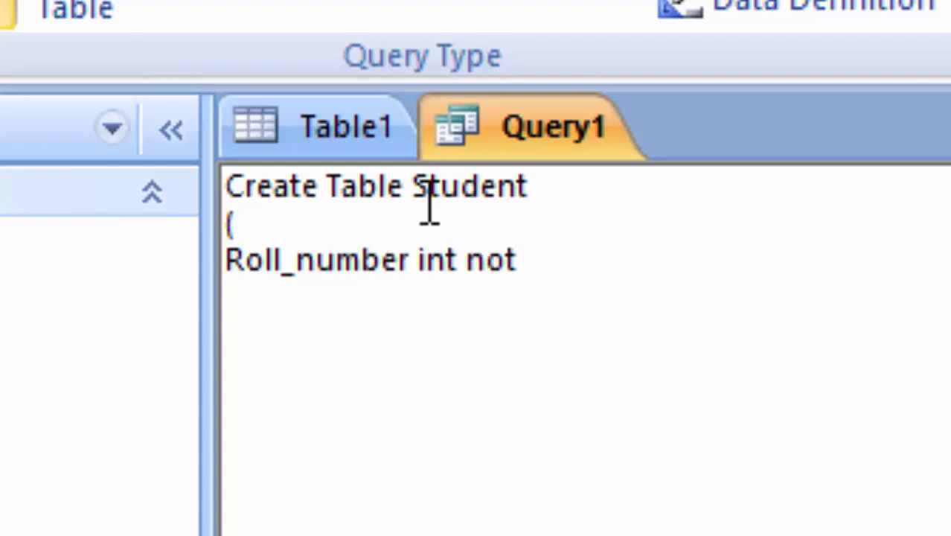
text(null)
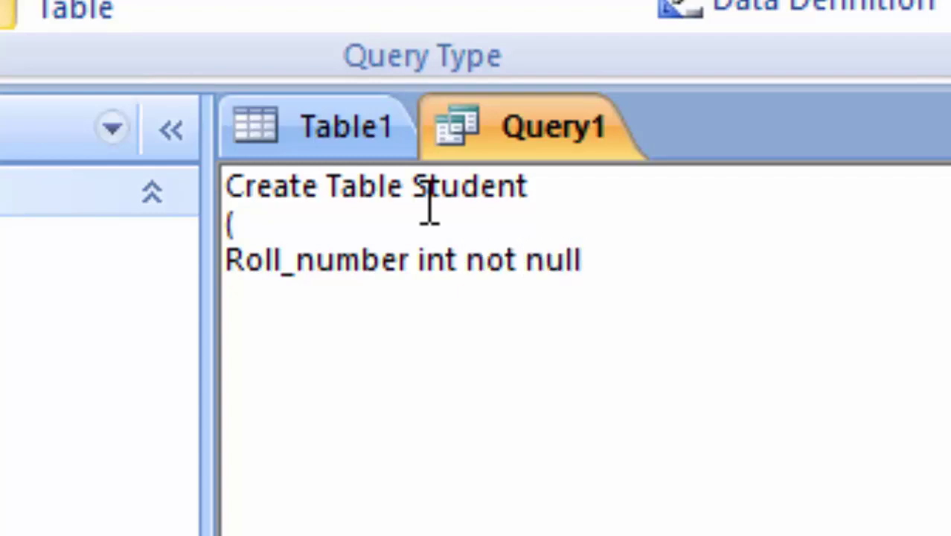
text( P)
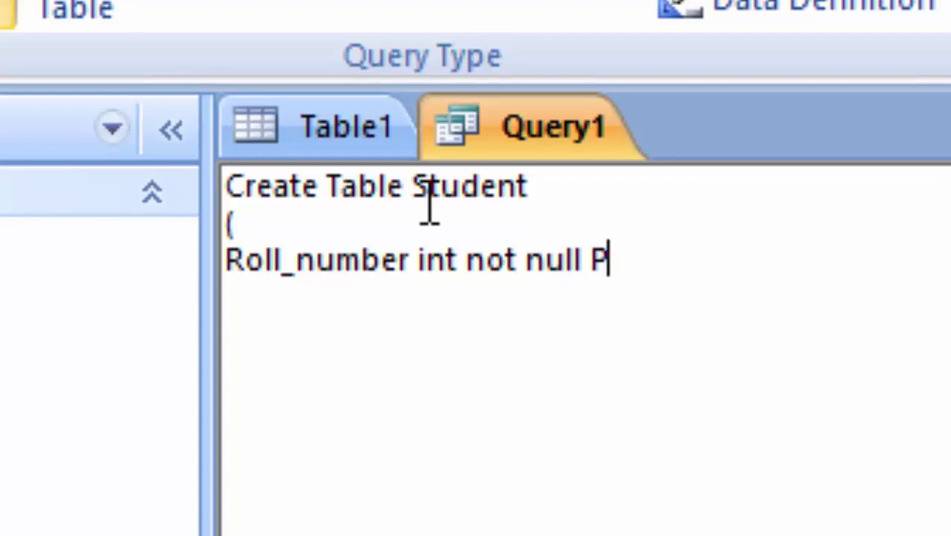
text(rim)
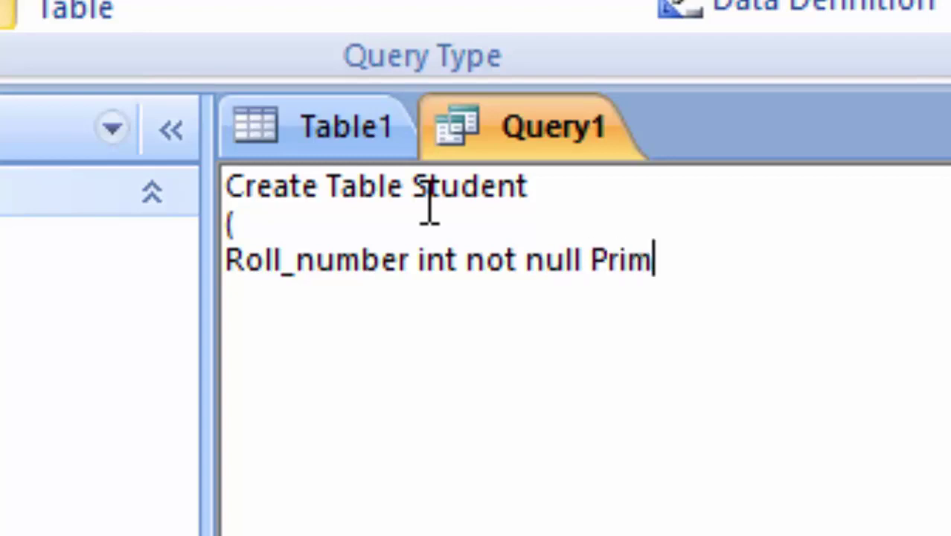
text(ary )
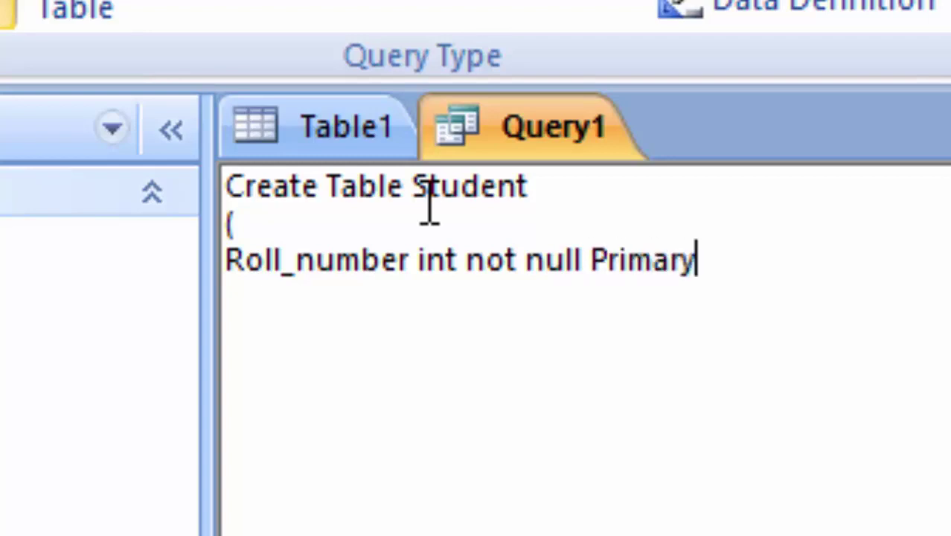
text(ke)
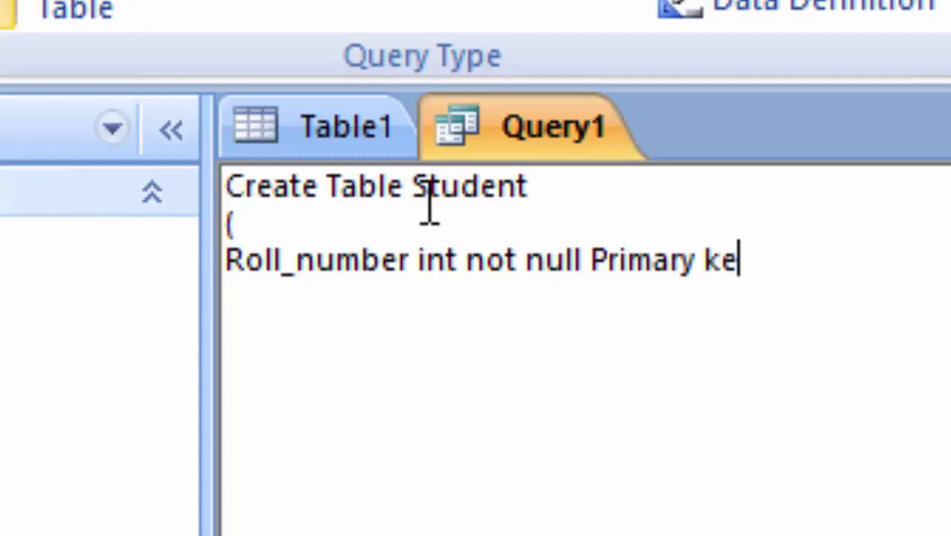
text(y)
text(,)
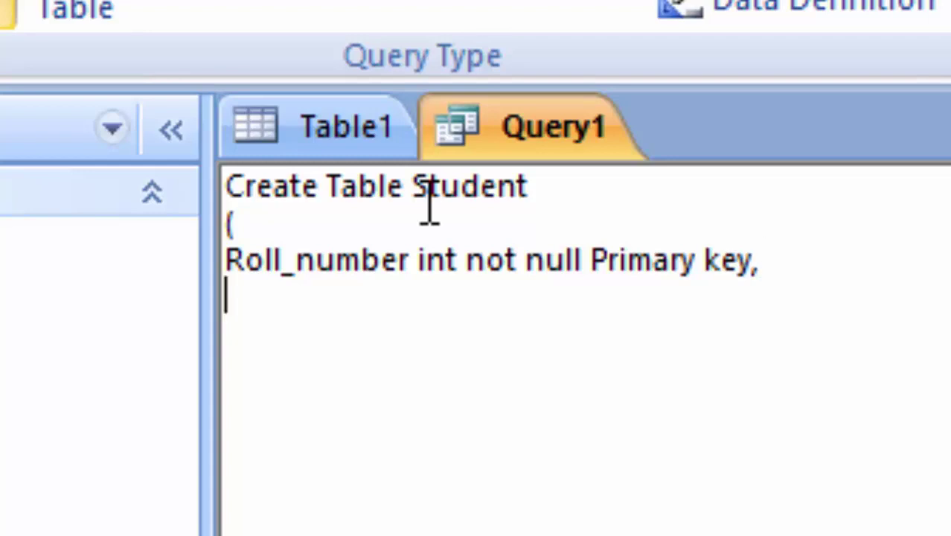
- Add the columns LastName varchar(20) and FirstName varchar(30) to the definition
text(Last)
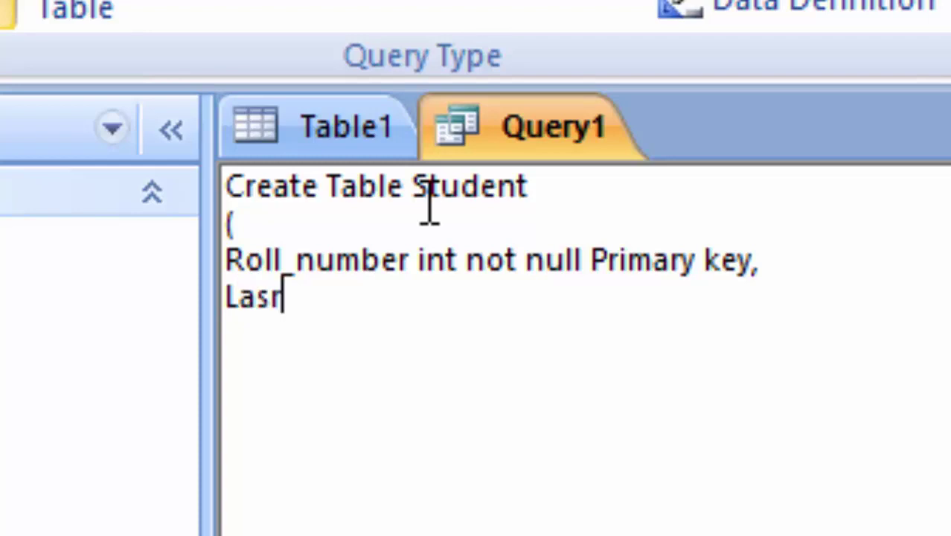
key(BackSpace)
text(t)
text(Na)
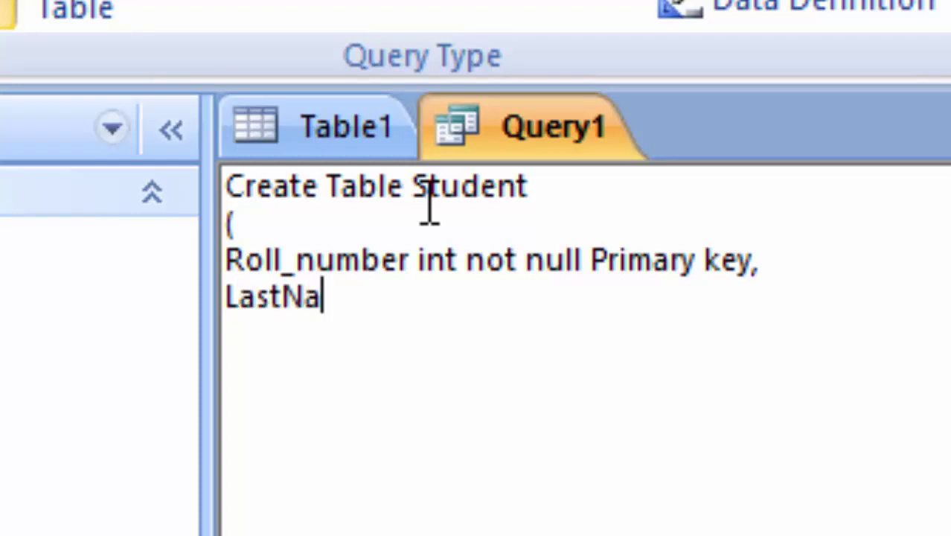
text(me)
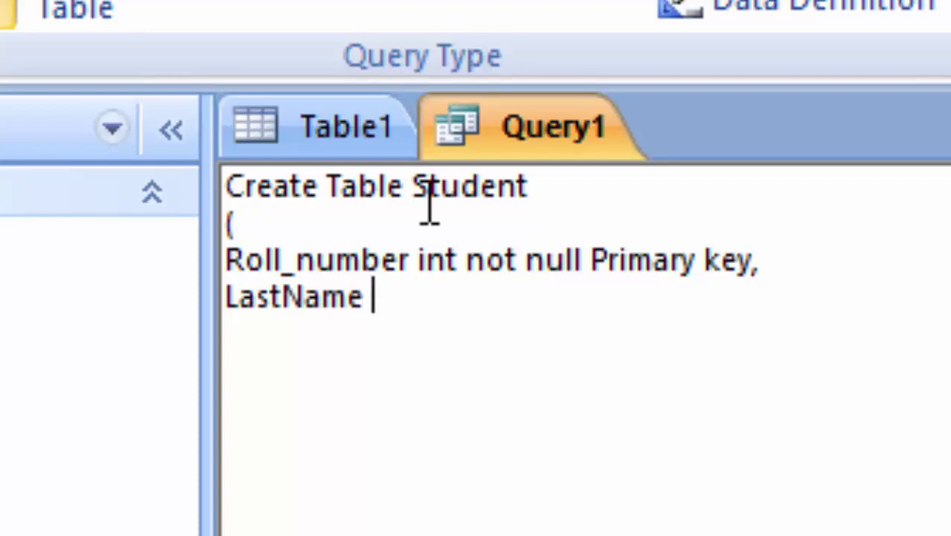
text( var)
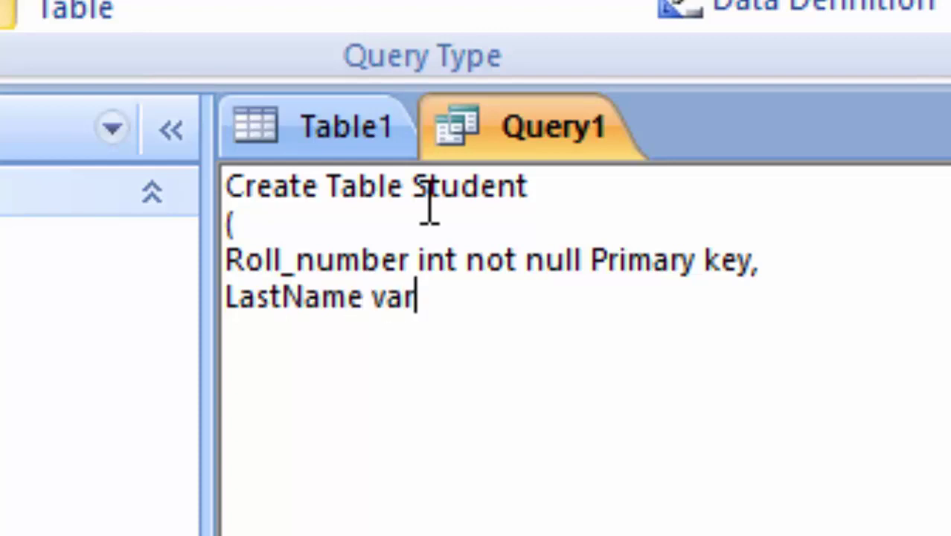
text(ch)
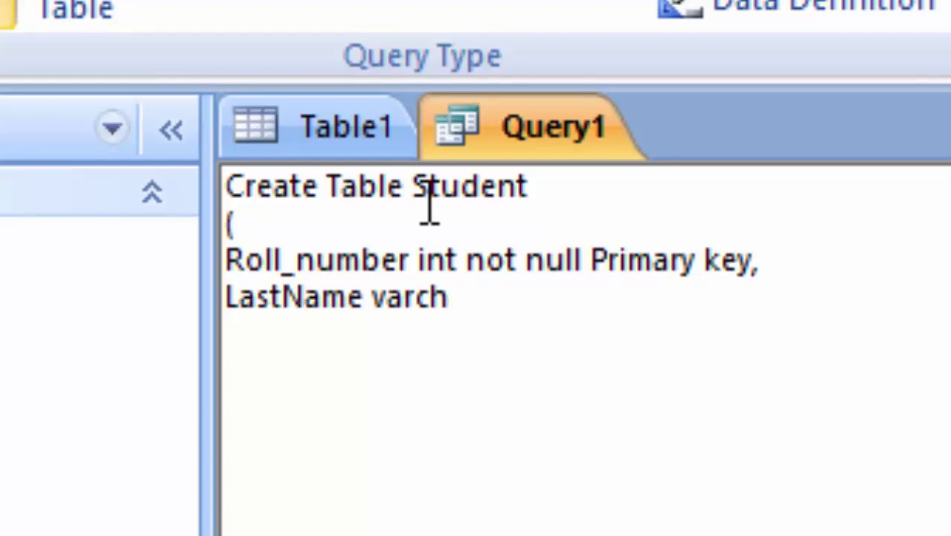
text(ar)
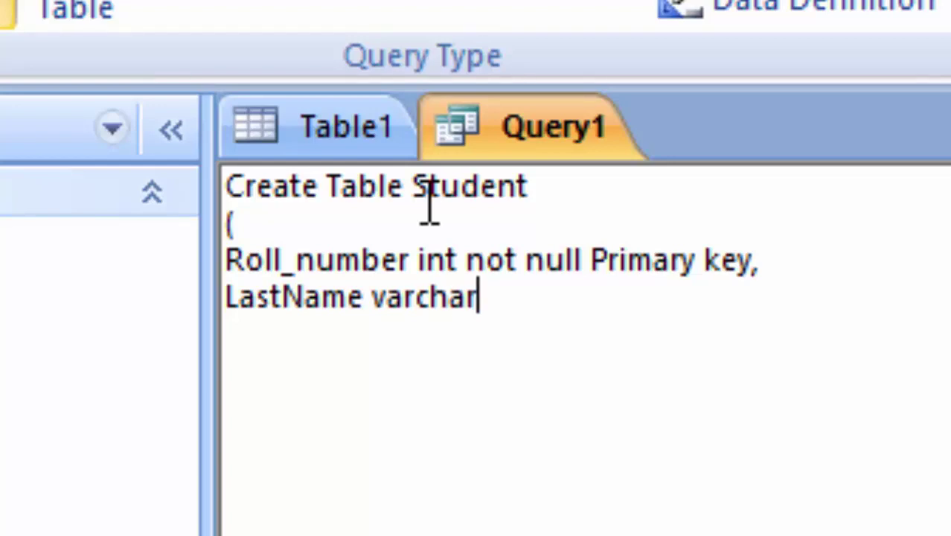
text(()
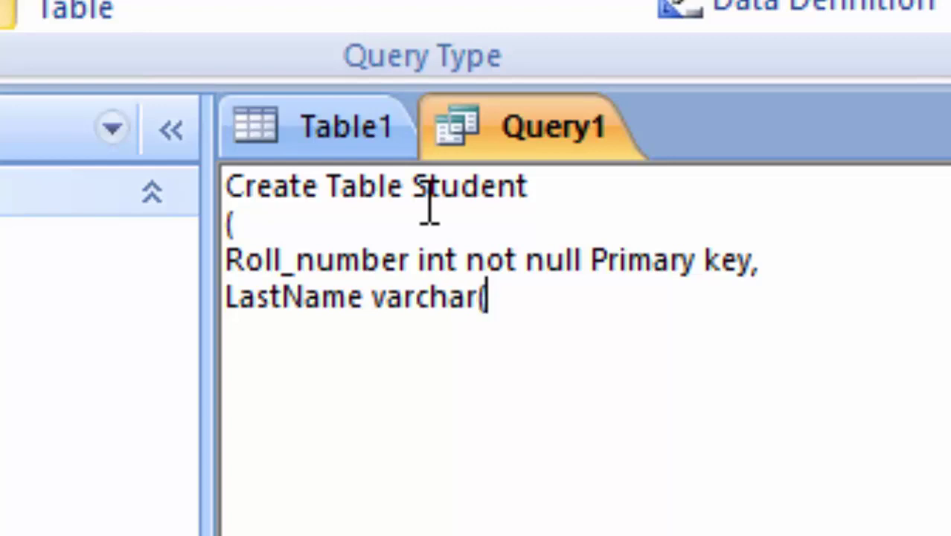
text(20)
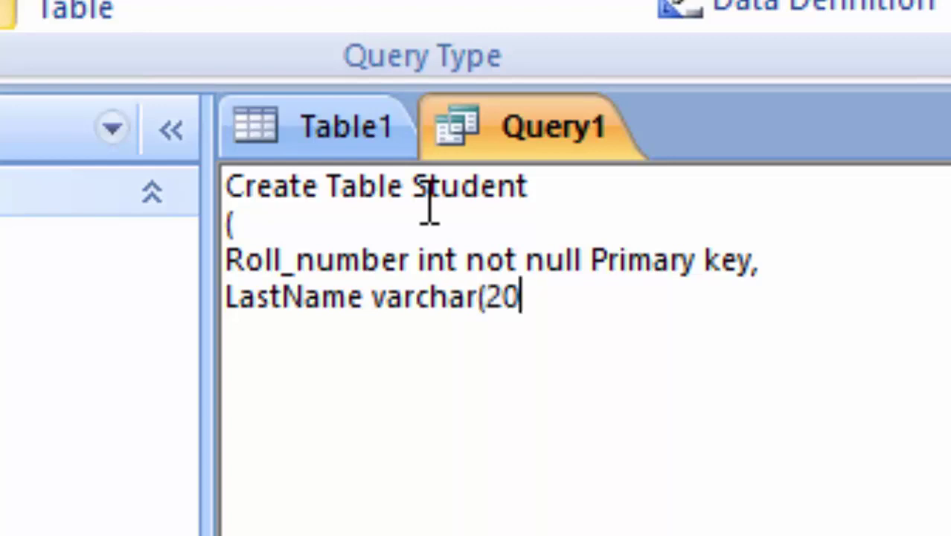
text())
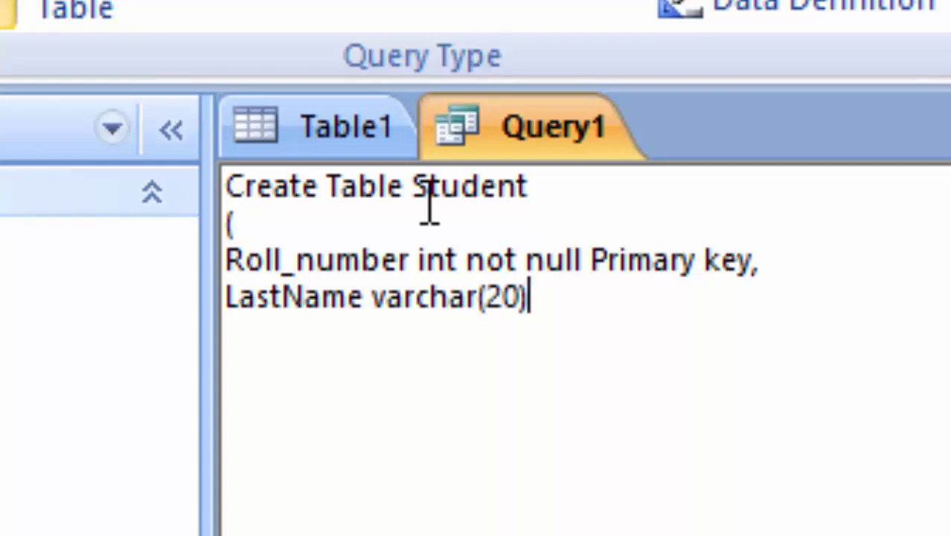
text(, )
text(Fi)
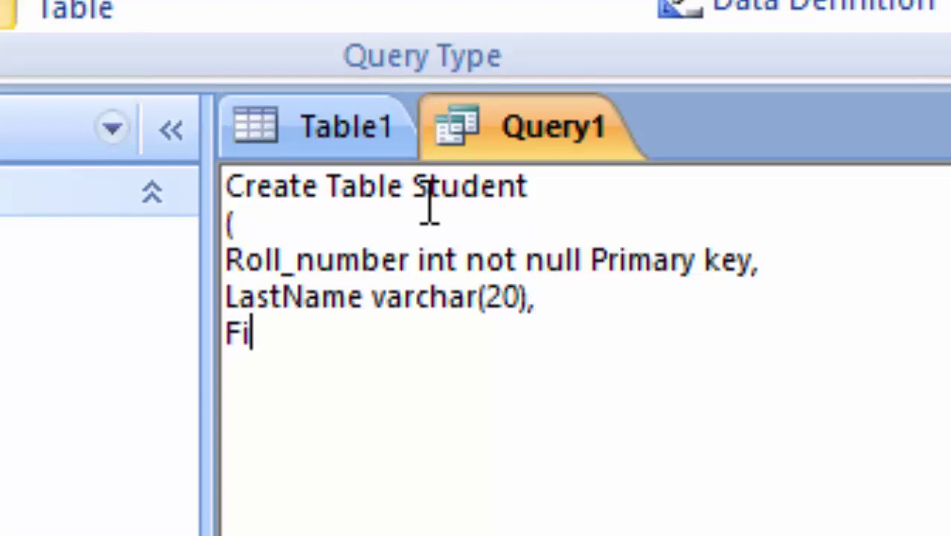
text(rst)
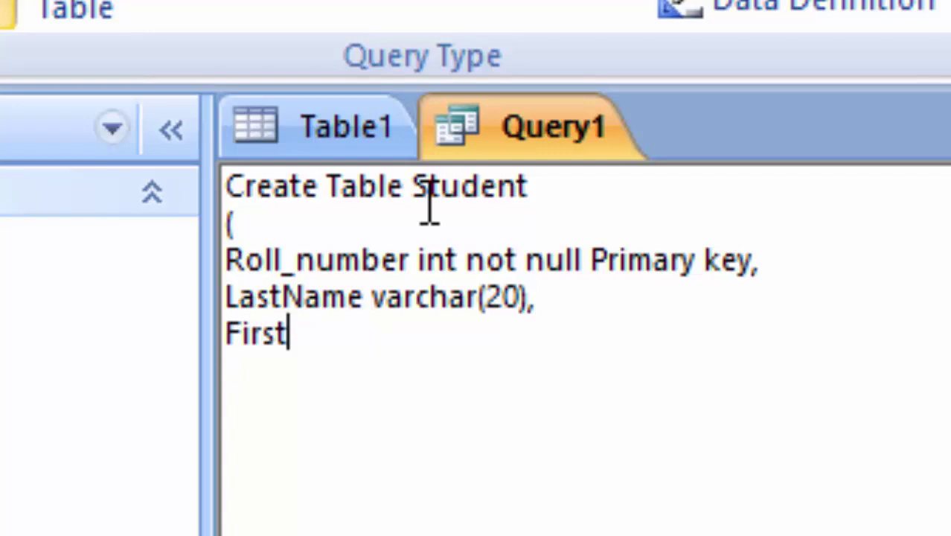
text(Name)
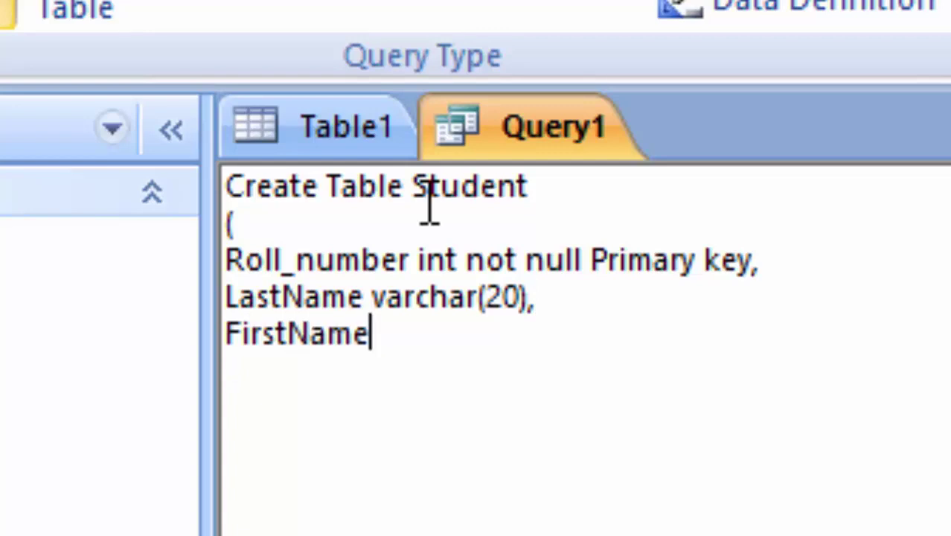
text( var)
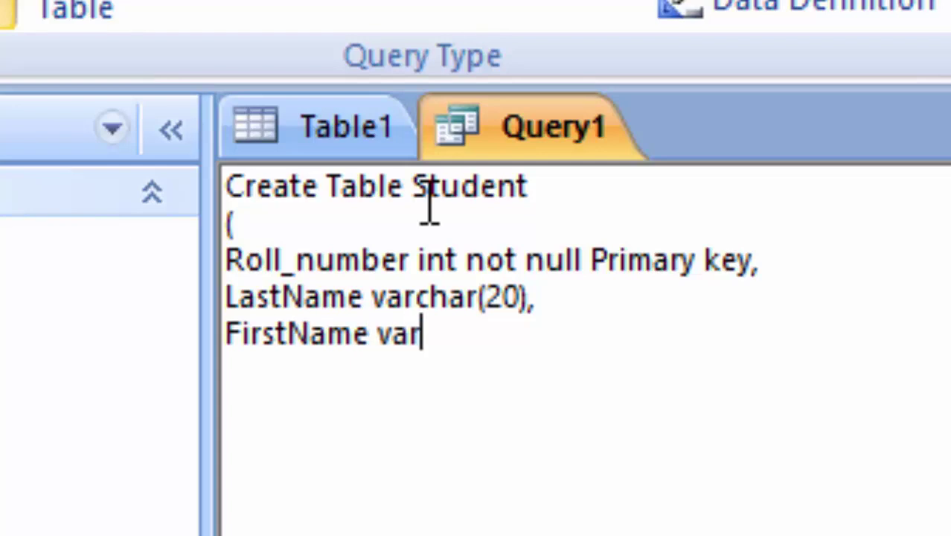
text(char)
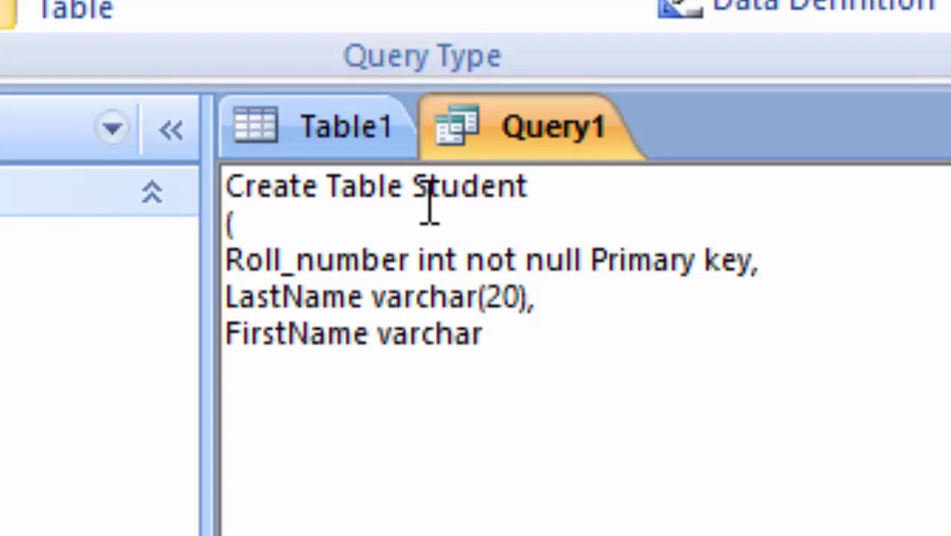
text(()
text(30))
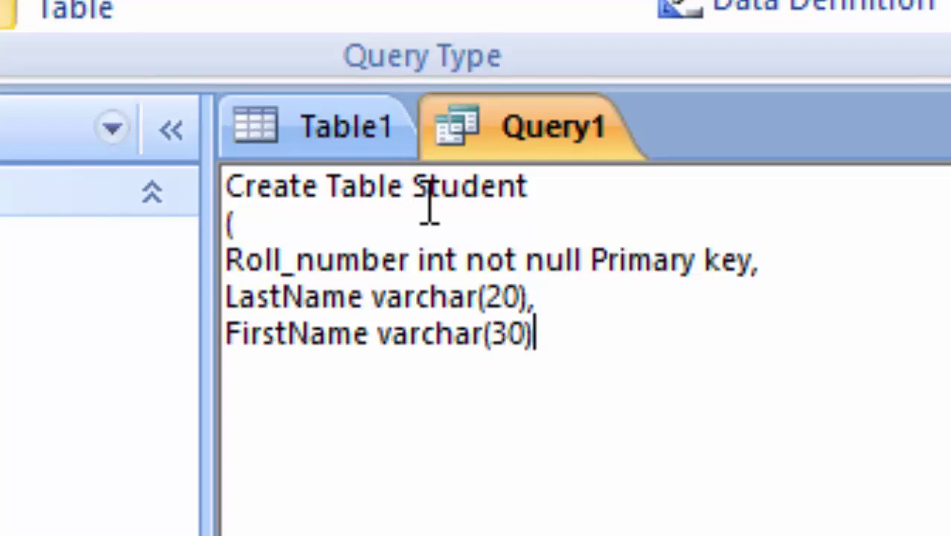
text(,)
- Add an Address varchar(40) column and close the statement with ')'
key(Return)
text(A)
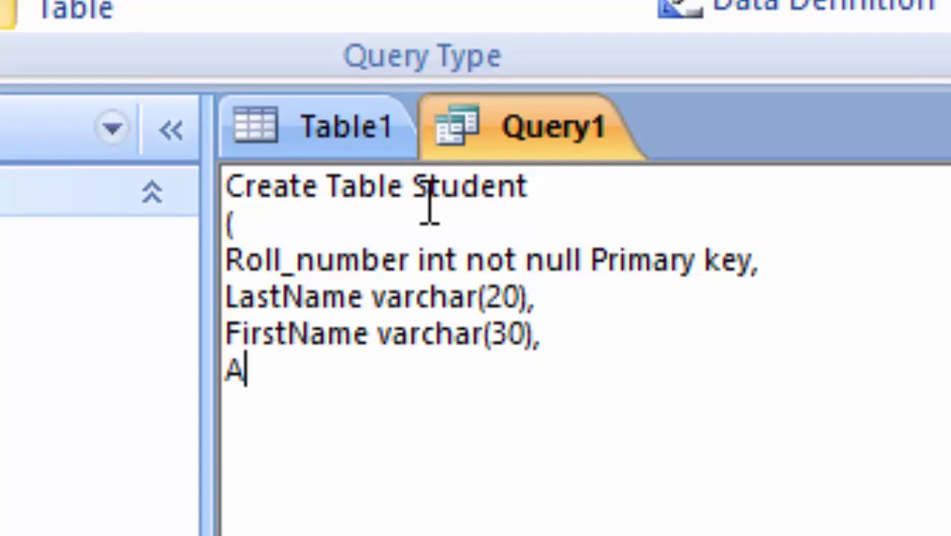
text(ddress)
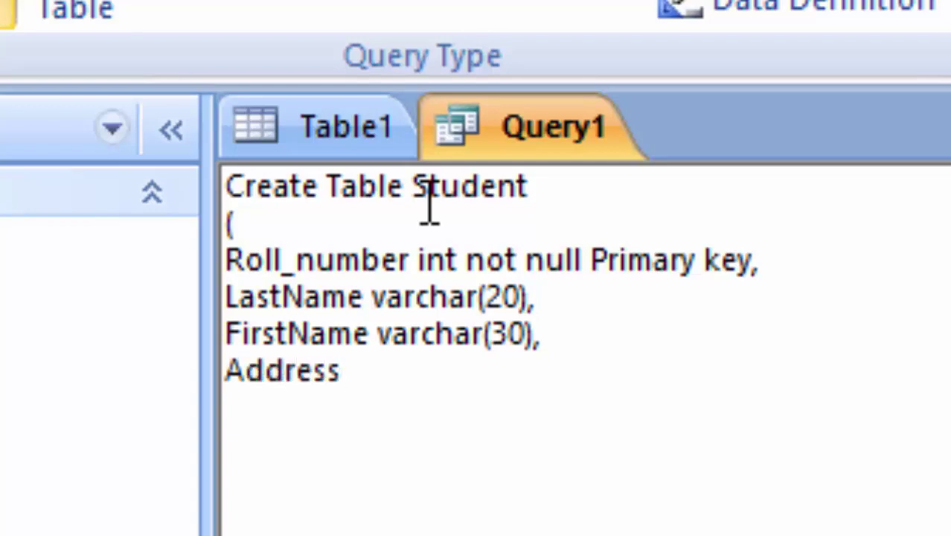
text( var)
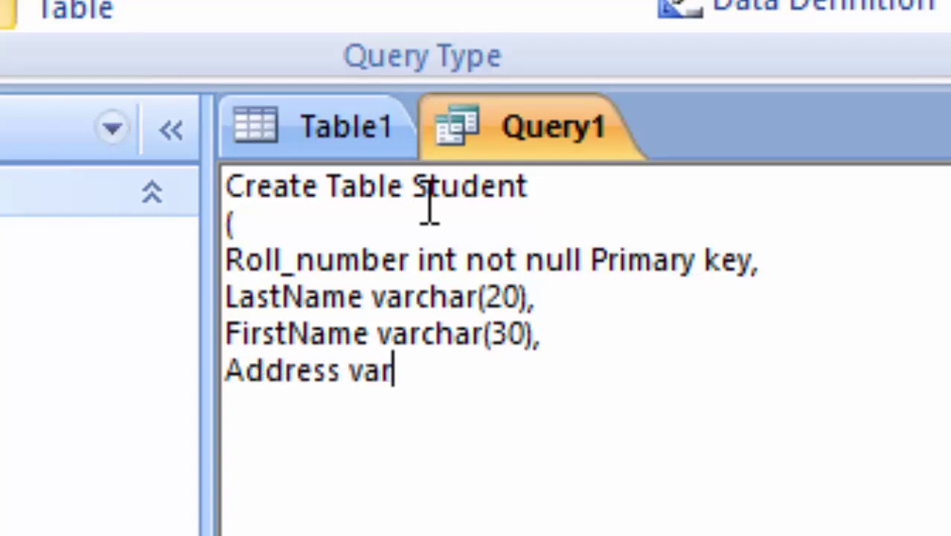
text(char)
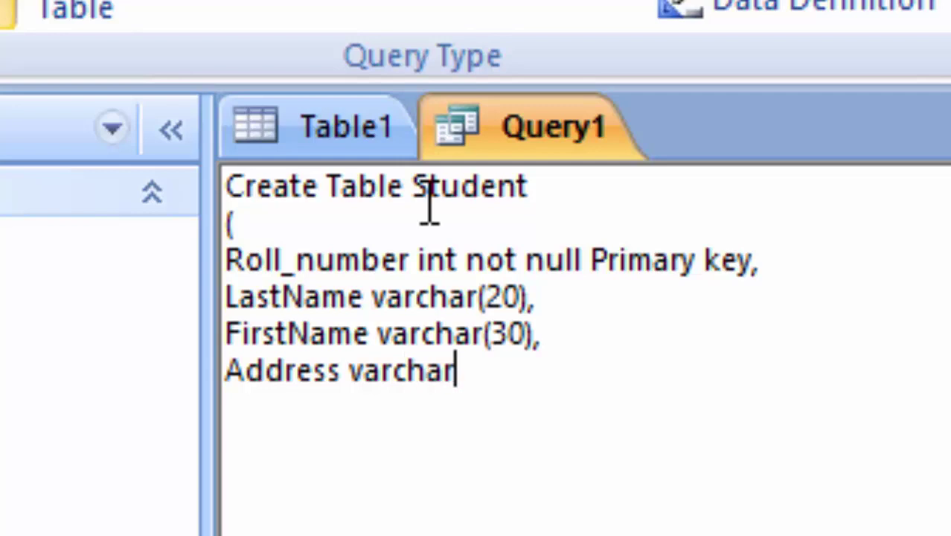
text((4)
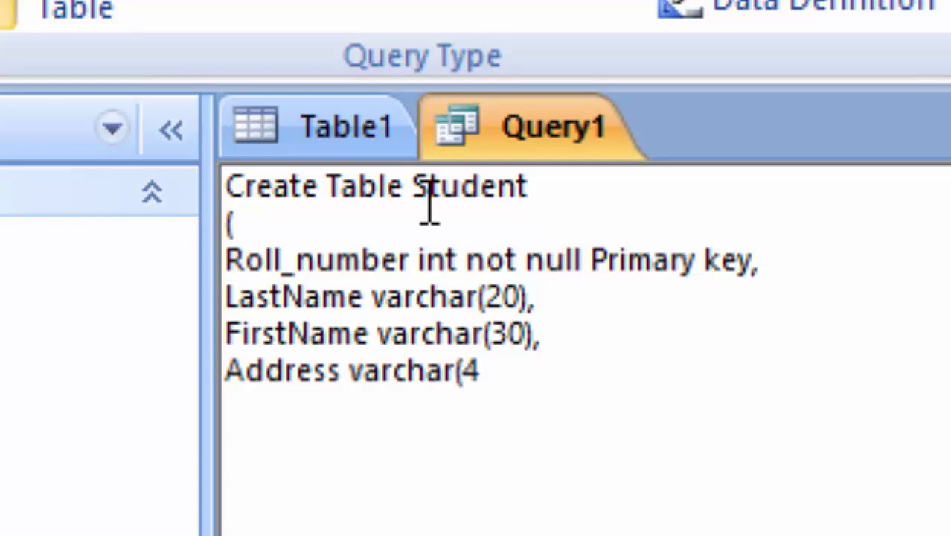
text(0))
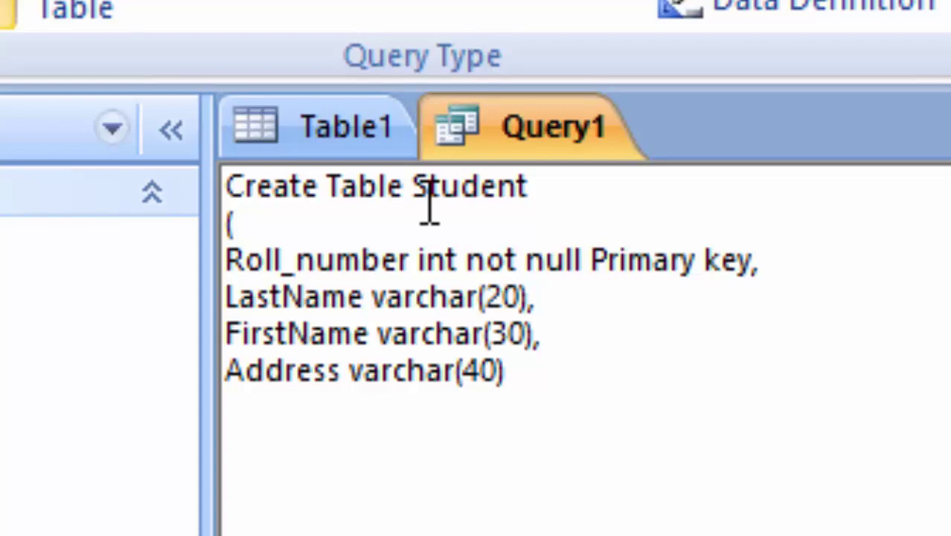
key(Return)
text())
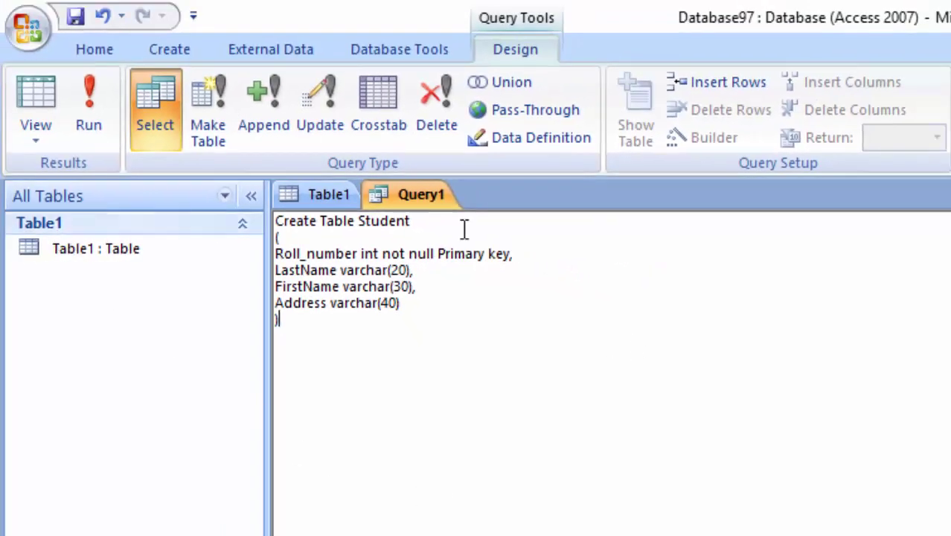
- Run the query to create the Student table and open it in Datasheet view
click(76, 128)
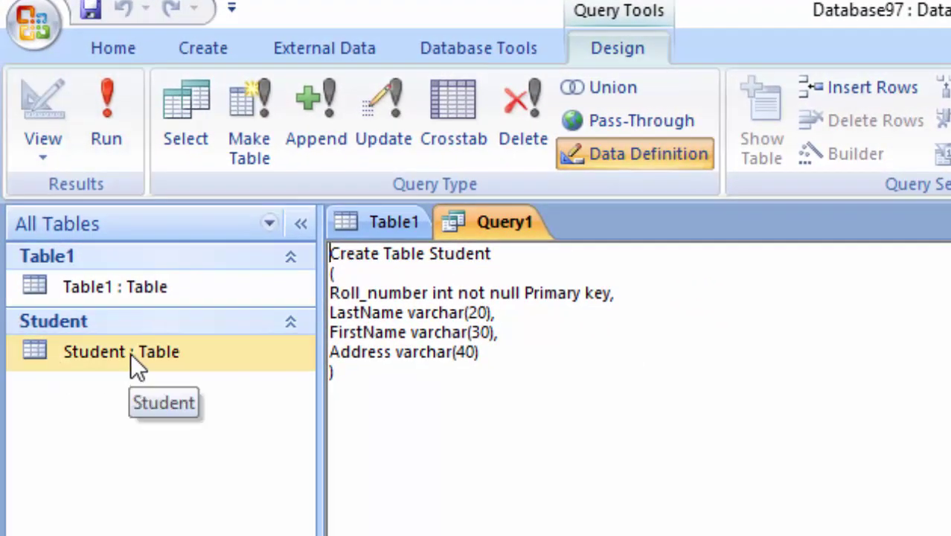
double_click(131, 353)
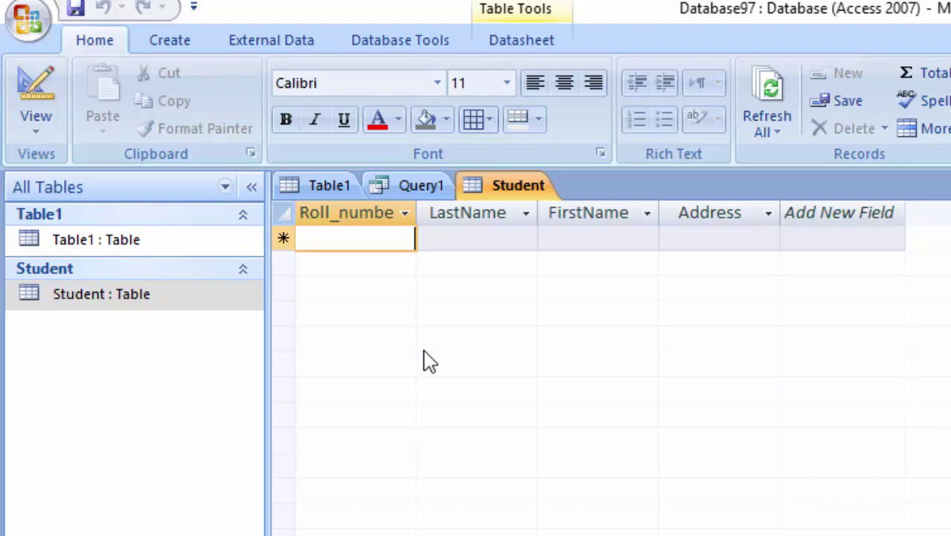
- Enter record 1 with the first student's last name, first name and address
text(1)
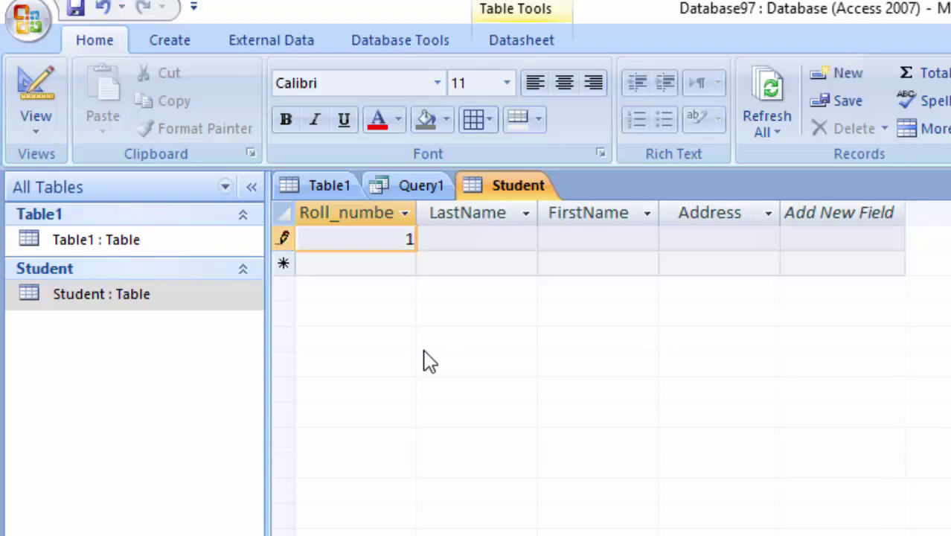
key(Tab)
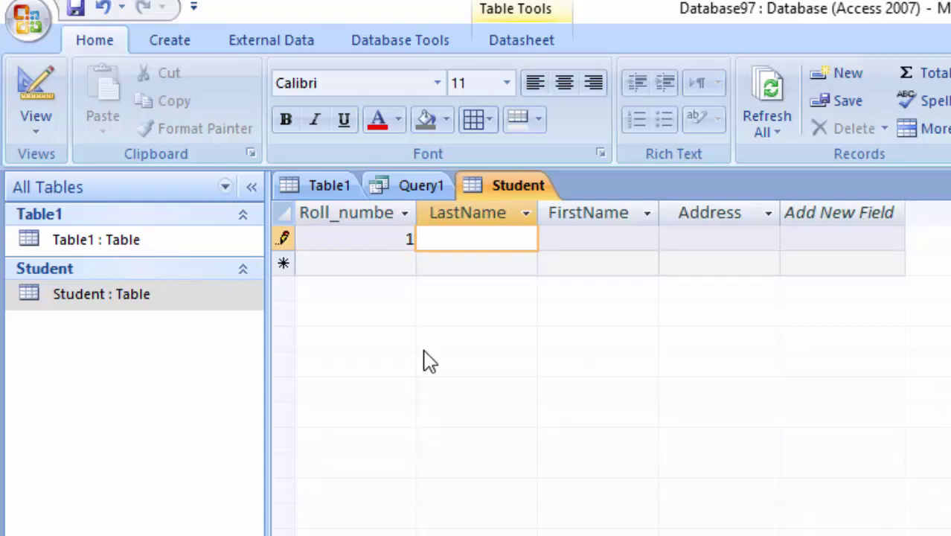
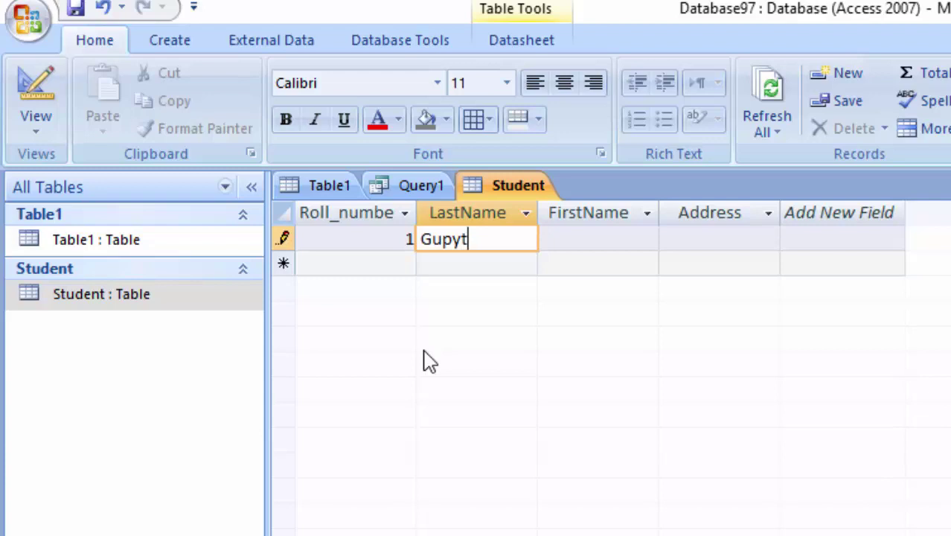
key(Tab)
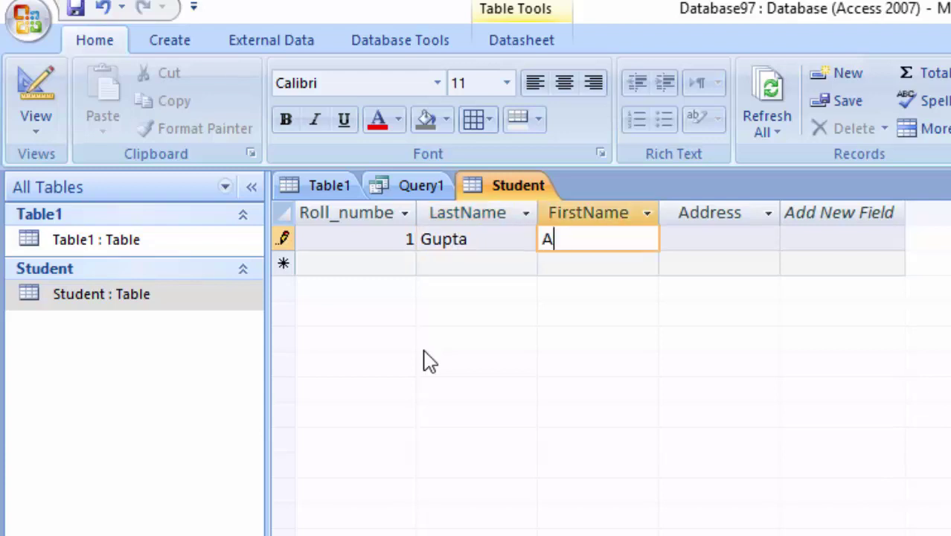
key(Tab)
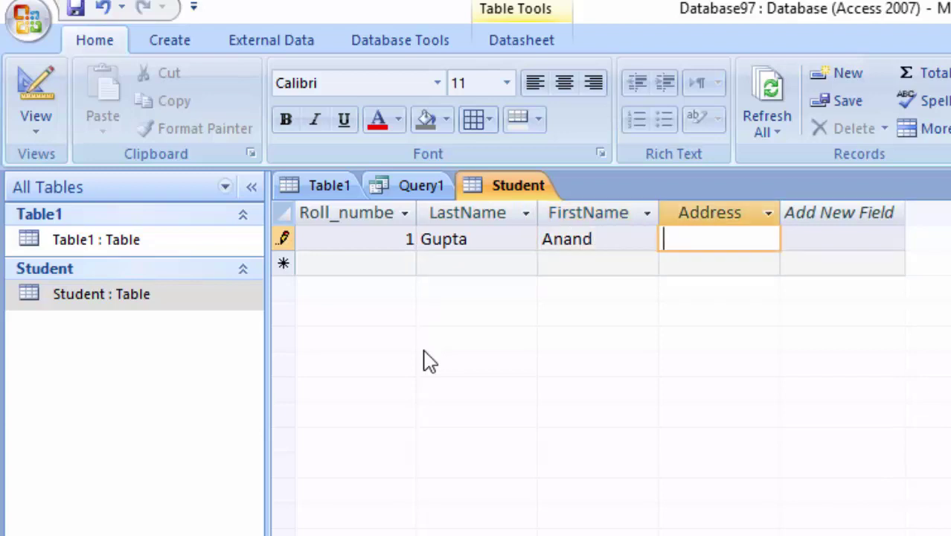
text(Deori)
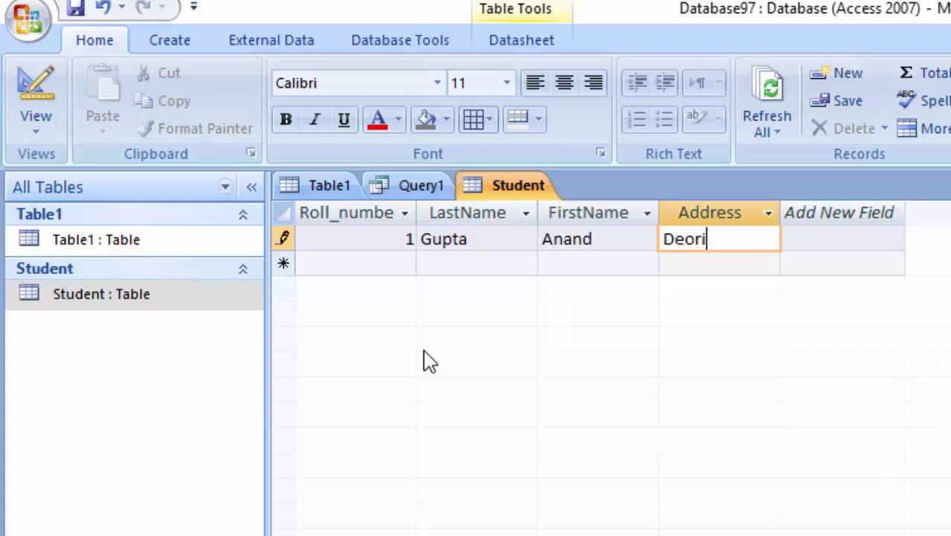
text(a)
key(Tab)
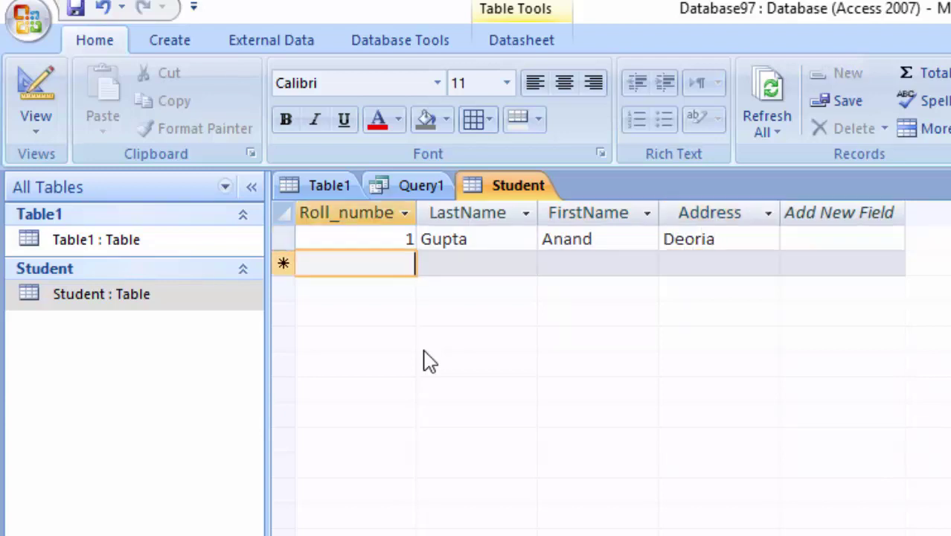
- Enter record 2 with the second student's names and address, then start row 3
text(2)
key(Tab)
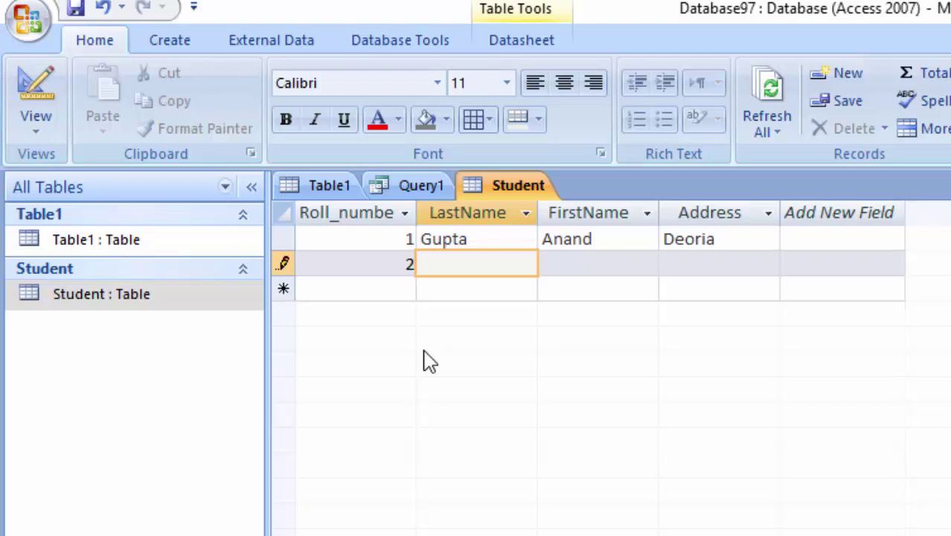
key(Tab)
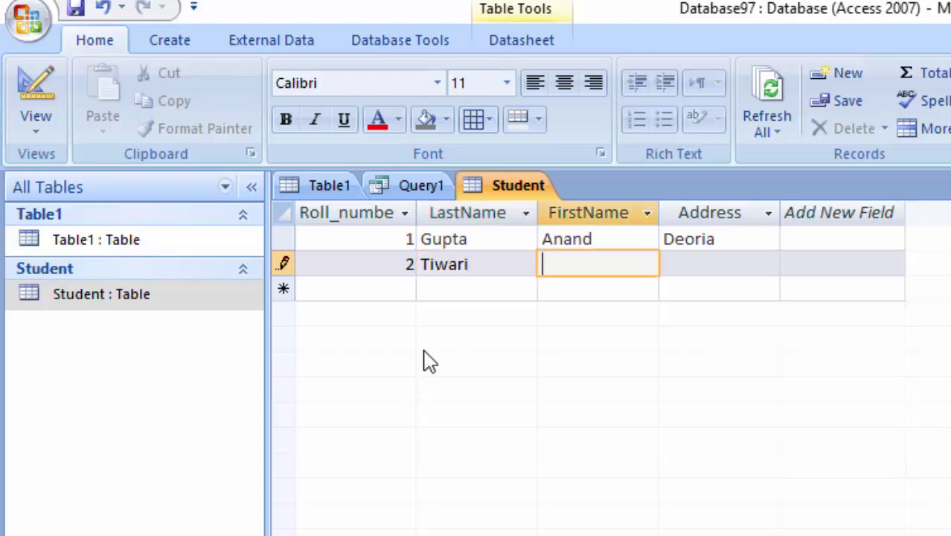
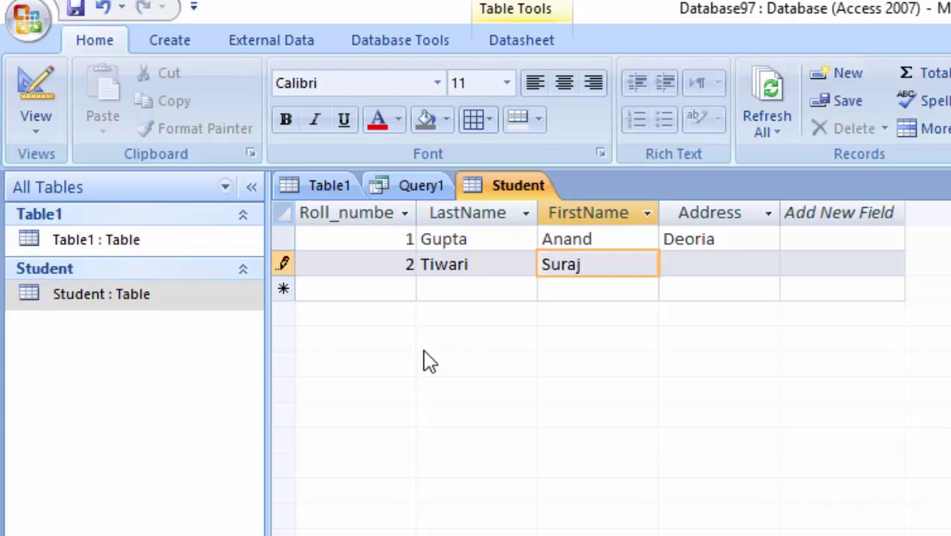
key(Tab)
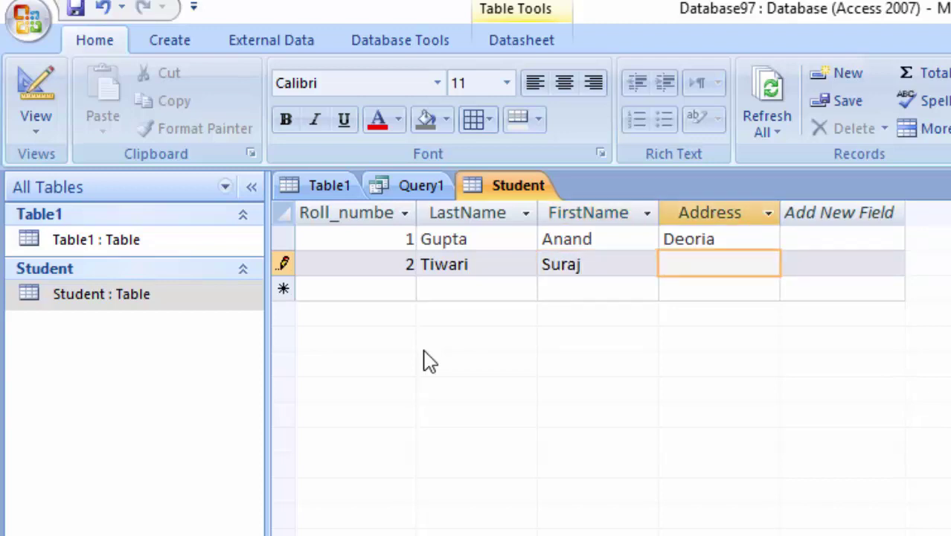
text(Luckn)
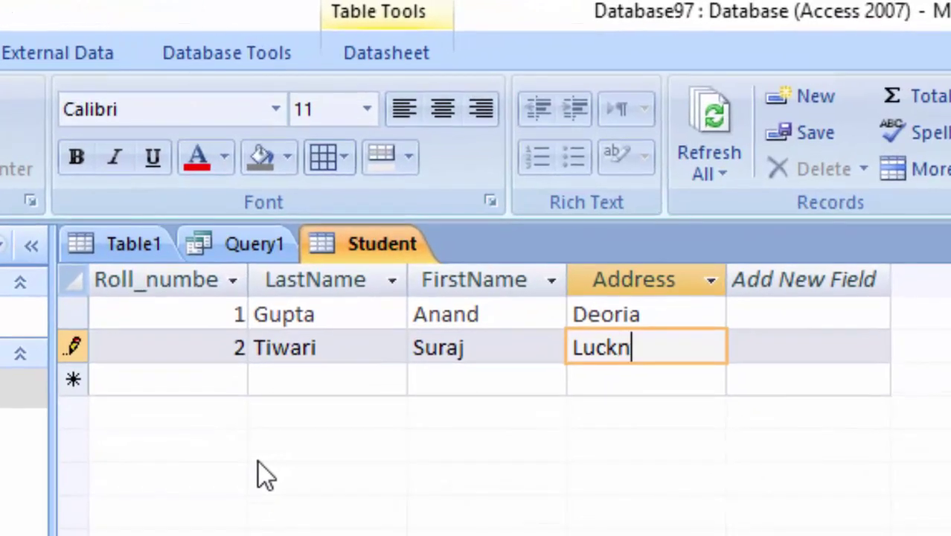
text(ow)
key(Tab)
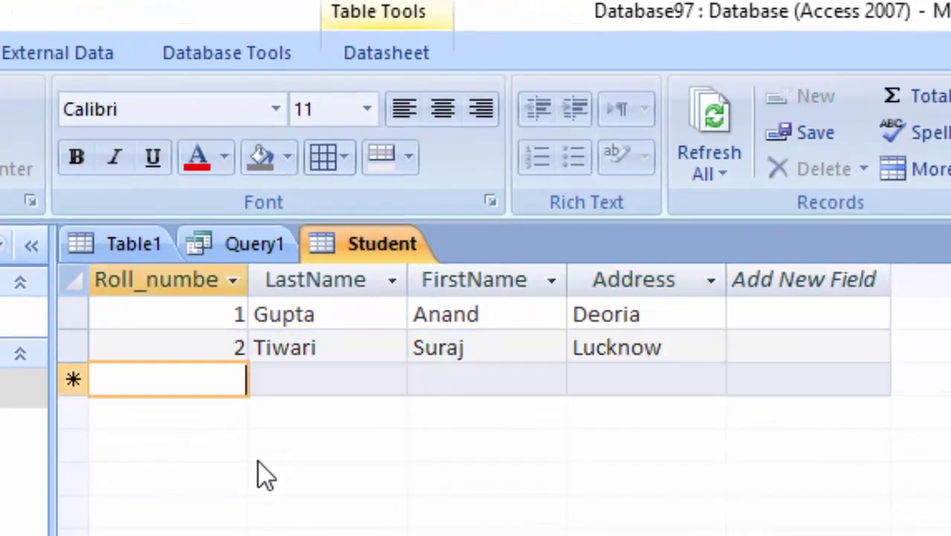
text(3)
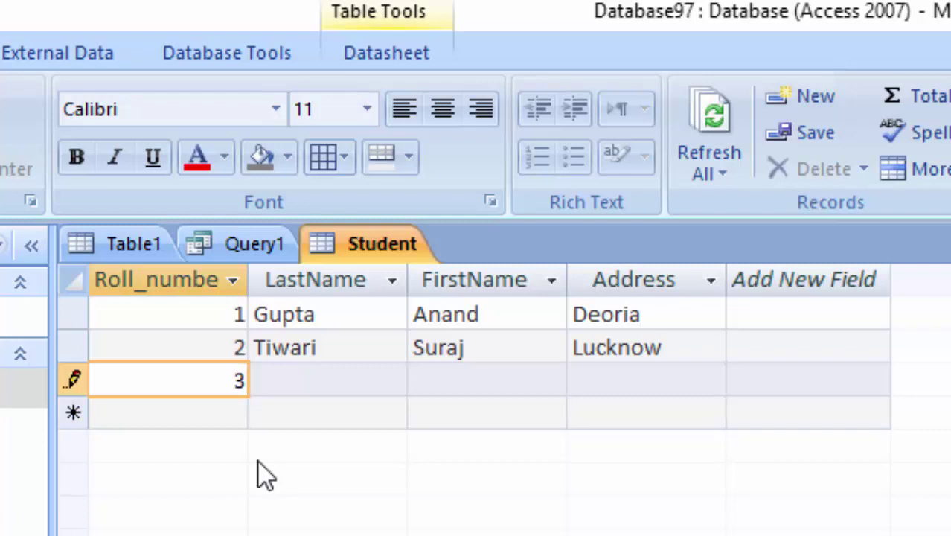
- Format the Student datasheet text as bold with a red font color
click(83, 160)
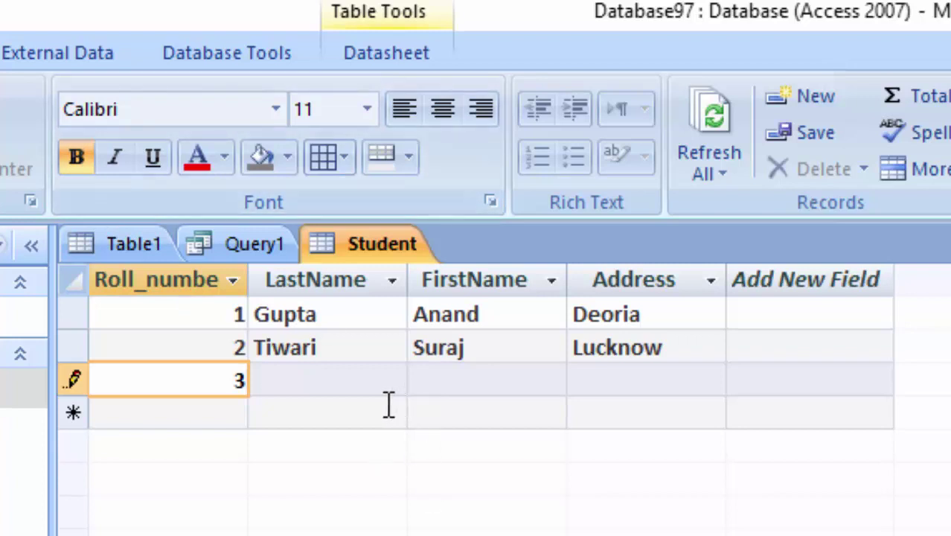
click(199, 165)
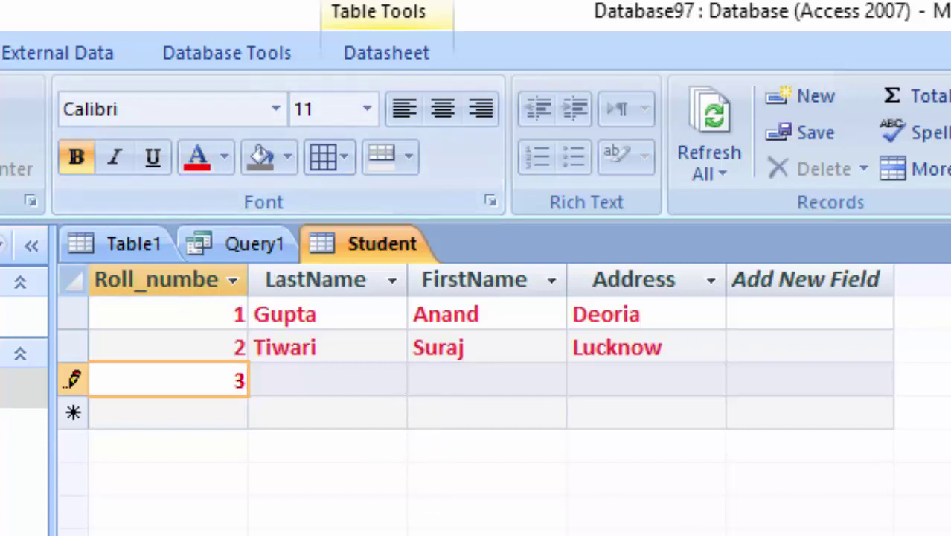